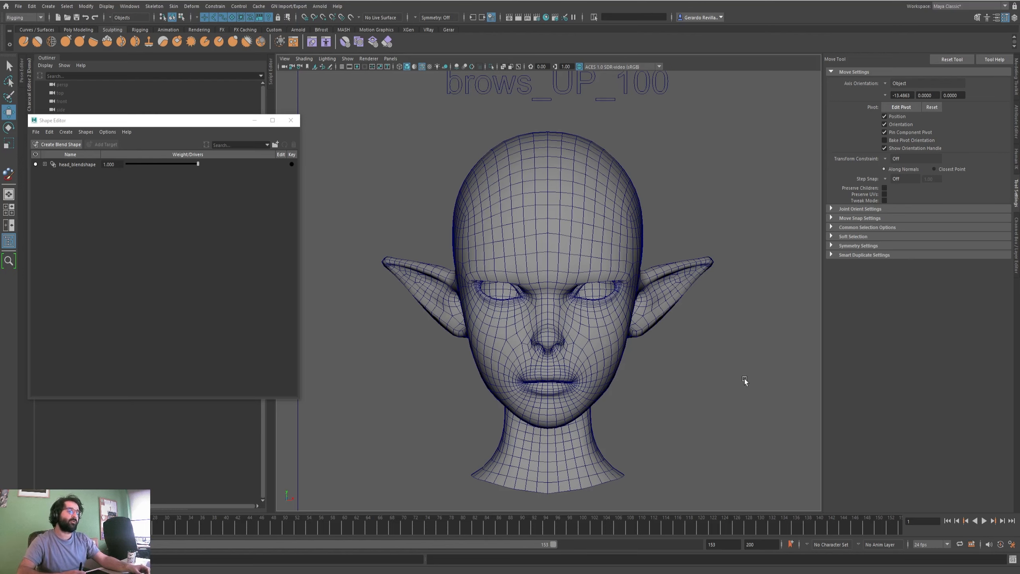
Step: Examine the both-sides, left-side and right-side eyebrow shape heads and compare them with the neutral head
middle_click_drag(739, 379, 515, 344, "alt")
middle_click_drag(754, 341, 458, 376, "alt")
middle_click_drag(744, 322, 608, 319, "alt")
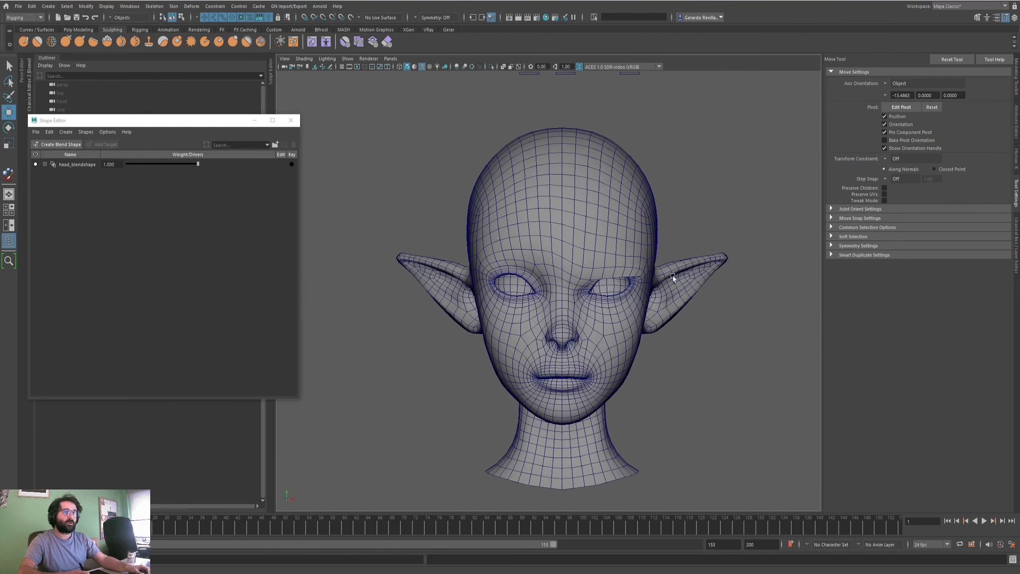
middle_click_drag(766, 393, 520, 372, "alt")
right_click_drag(729, 372, 690, 370, "alt")
middle_click_drag(691, 371, 489, 359, "alt")
middle_click_drag(722, 310, 581, 305, "alt")
right_click_drag(581, 305, 689, 317, "alt")
middle_click_drag(689, 317, 643, 359, "alt")
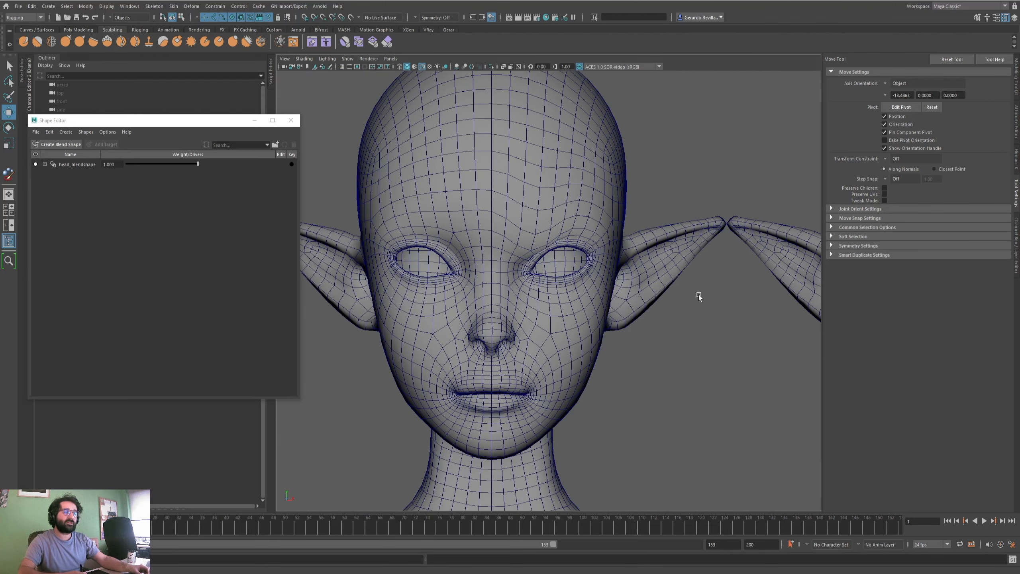
middle_click_drag(797, 282, 427, 271, "alt")
middle_click_drag(741, 258, 557, 258, "alt")
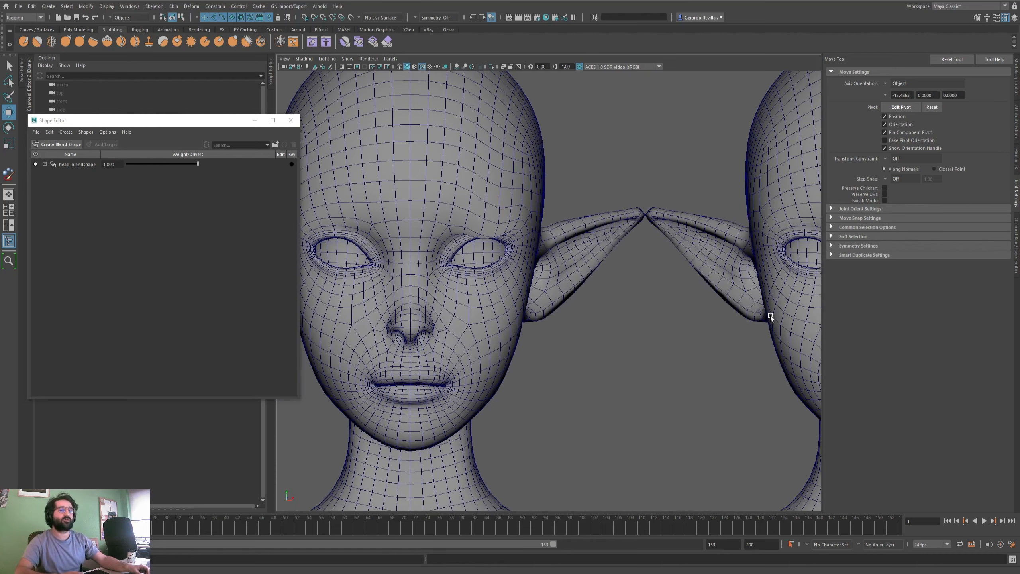
middle_click_drag(765, 322, 728, 385, "alt")
right_click_drag(558, 241, 478, 295, "alt")
mouse_move(389, 265)
middle_mouse_down("alt")
mouse_move(643, 410)
mouse_move(717, 414)
middle_mouse_up("alt")
middle_click_drag(334, 326, 807, 352, "alt")
middle_click_drag(515, 340, 752, 318, "alt")
middle_click_drag(498, 340, 666, 365, "alt")
right_click_drag(665, 365, 732, 358, "alt")
mouse_move(501, 341)
middle_mouse_down("alt")
mouse_move(515, 364)
mouse_move(587, 409)
middle_mouse_up("alt")
right_click_drag(503, 258, 558, 262, "alt")
middle_click_drag(586, 349, 613, 373, "alt")
middle_click_drag(798, 356, 469, 348, "alt")
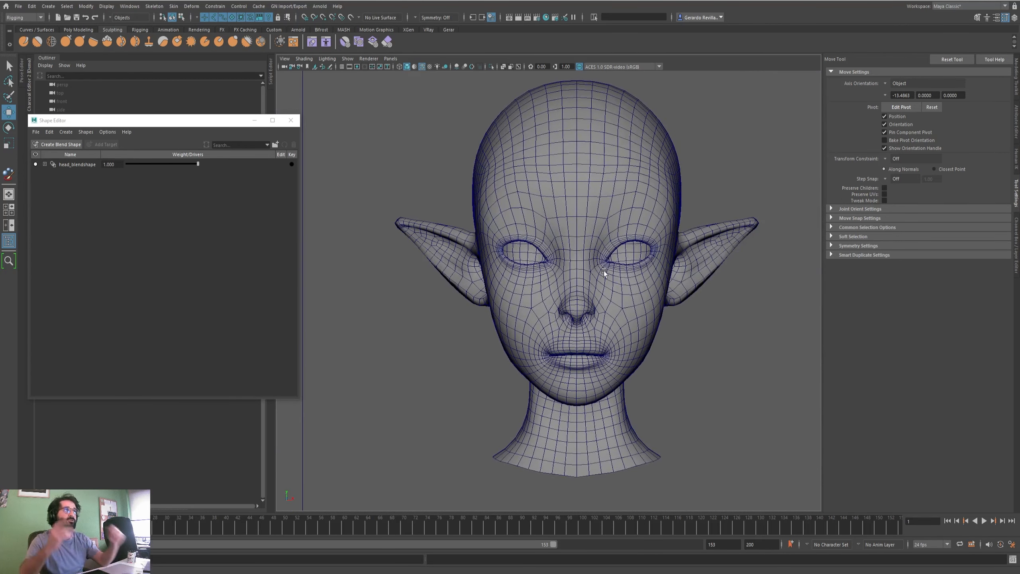
Step: Create a blend shape on the neutral head using the brows_UP_100 head as its target
right_click_drag(647, 382, 521, 301, "alt")
middle_click_drag(521, 301, 592, 291, "alt")
right_click_drag(591, 291, 539, 317, "alt")
middle_click_drag(539, 318, 643, 334, "alt")
left_click(748, 259)
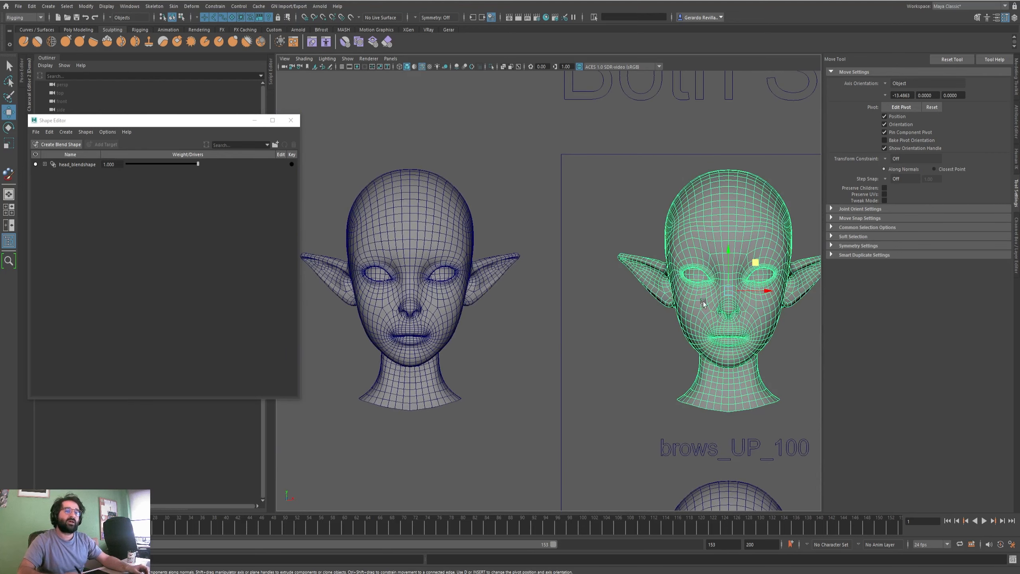
left_click(456, 224, "shift")
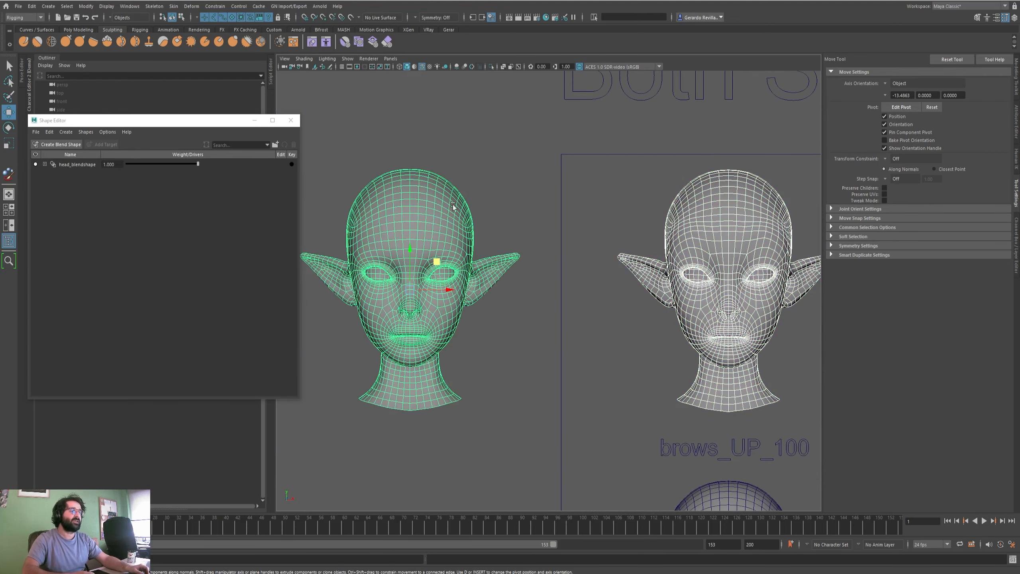
left_click(191, 6)
left_click(208, 29)
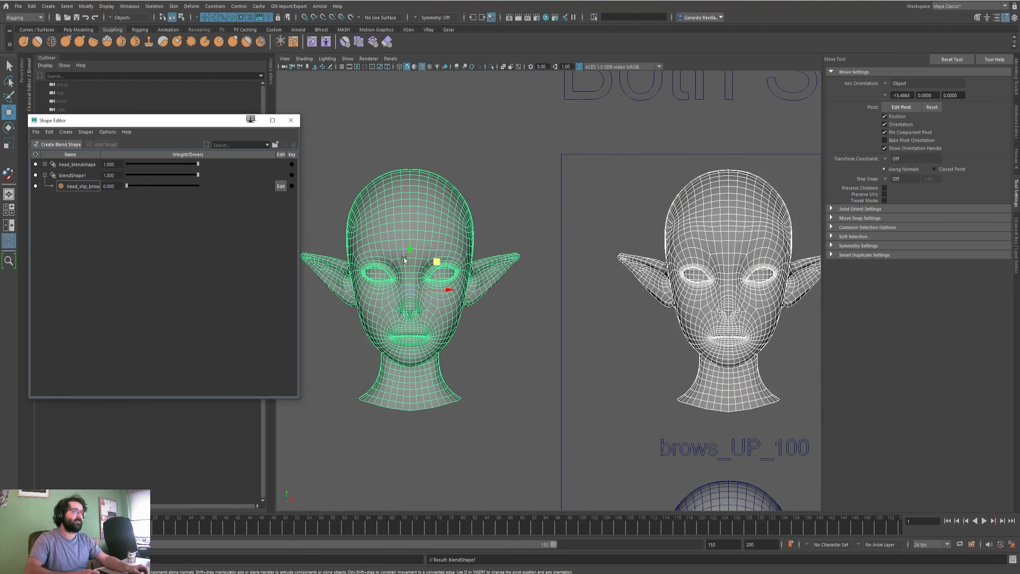
Step: Test the brows-up target on the neutral head, then return its weight to 0
left_click(464, 189)
middle_click_drag(388, 221, 498, 215, "alt")
right_click_drag(498, 215, 561, 358, "alt")
middle_click_drag(561, 358, 619, 400, "alt")
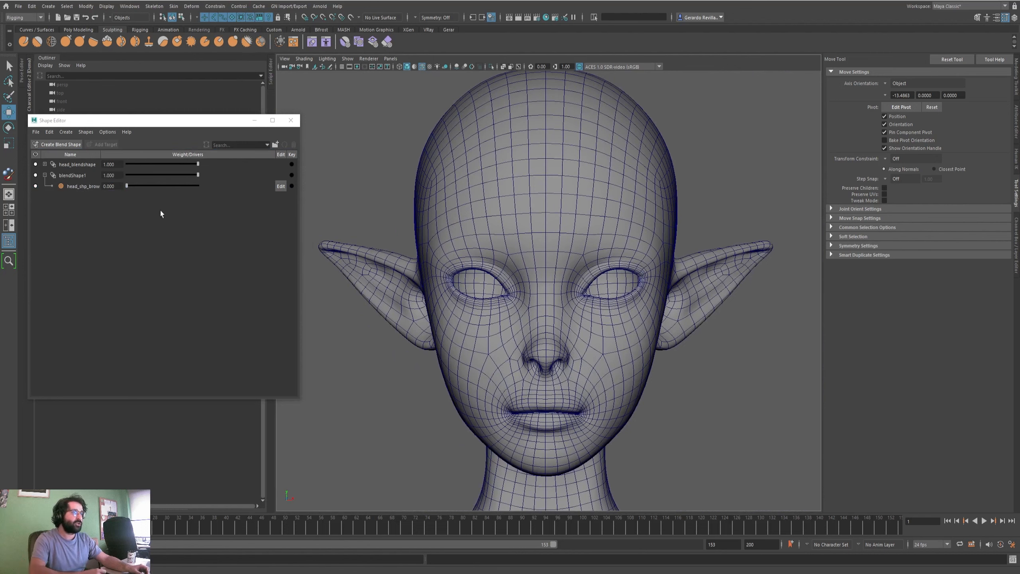
left_click_drag(128, 186, 97, 199)
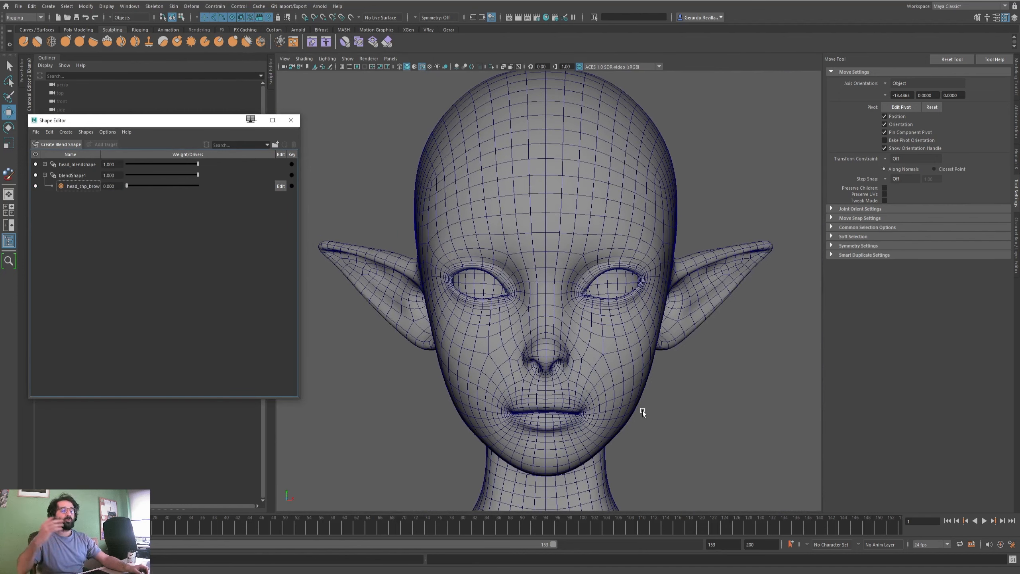
right_click_drag(643, 411, 516, 249, "alt")
right_click_drag(479, 218, 504, 235, "alt")
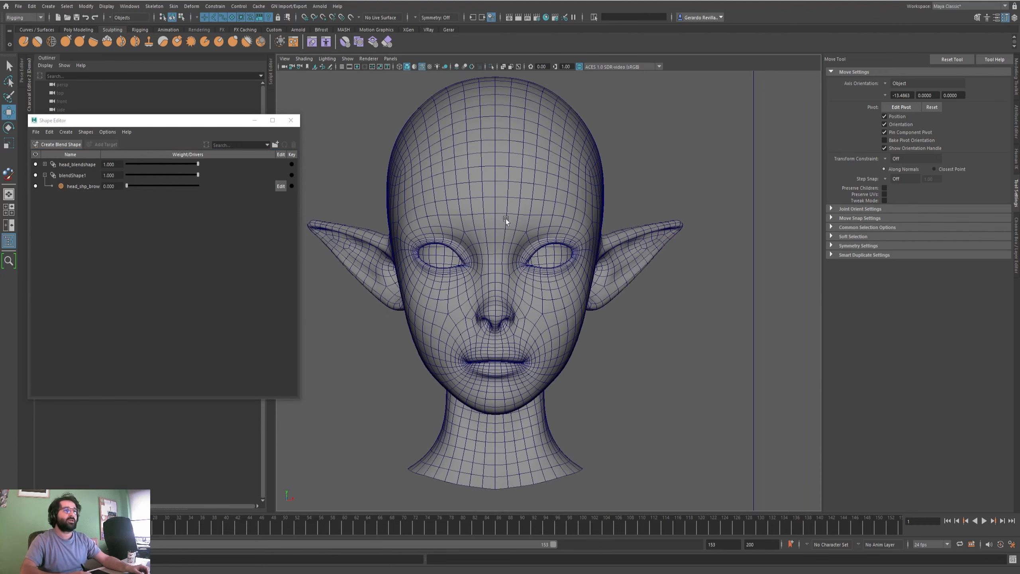
Step: Select the vertices on the character's right half of the neutral head
left_click(512, 216)
key("f")
right_click_drag(654, 108, 621, 107)
left_click_drag(530, 136, 332, 514)
middle_click_drag(527, 400, 383, 343, "alt")
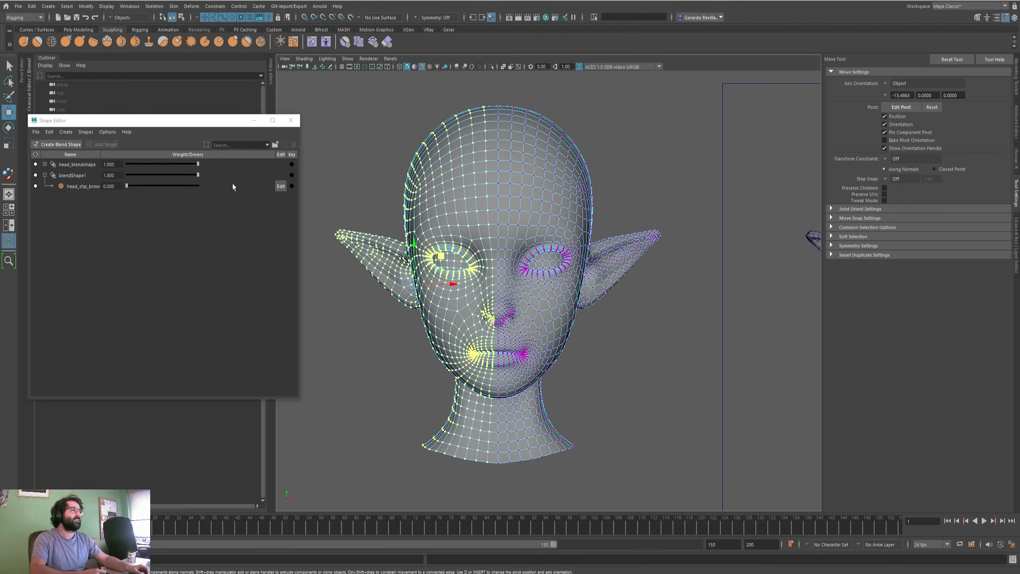
Step: Flood the selected half's blendShape1 weights with 0 using Paint Blend Shape Weights in Replace mode
mouse_move(527, 210)
right_mouse_down()
mouse_move(532, 356)
mouse_move(636, 368)
right_mouse_up()
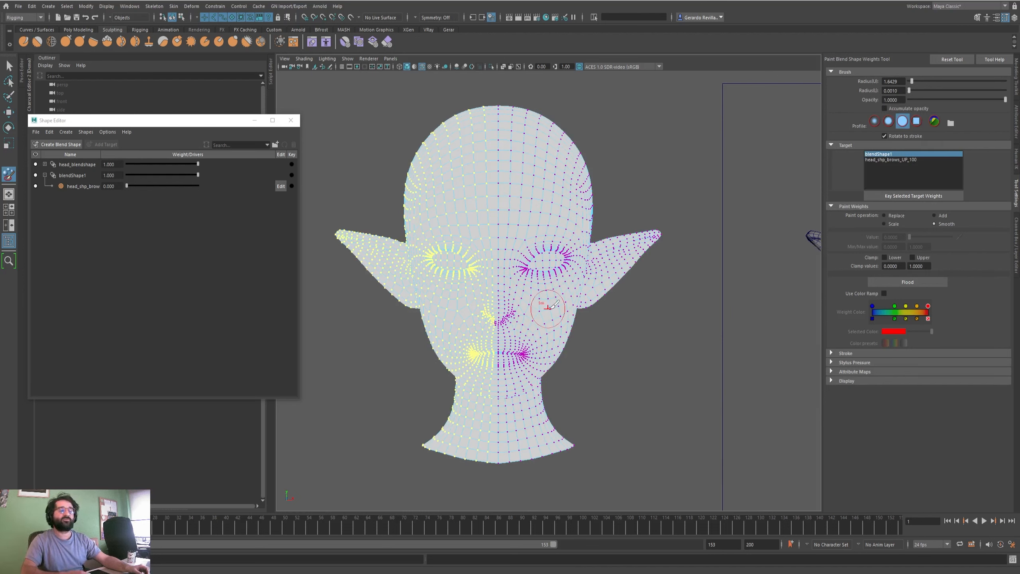
left_click(899, 217)
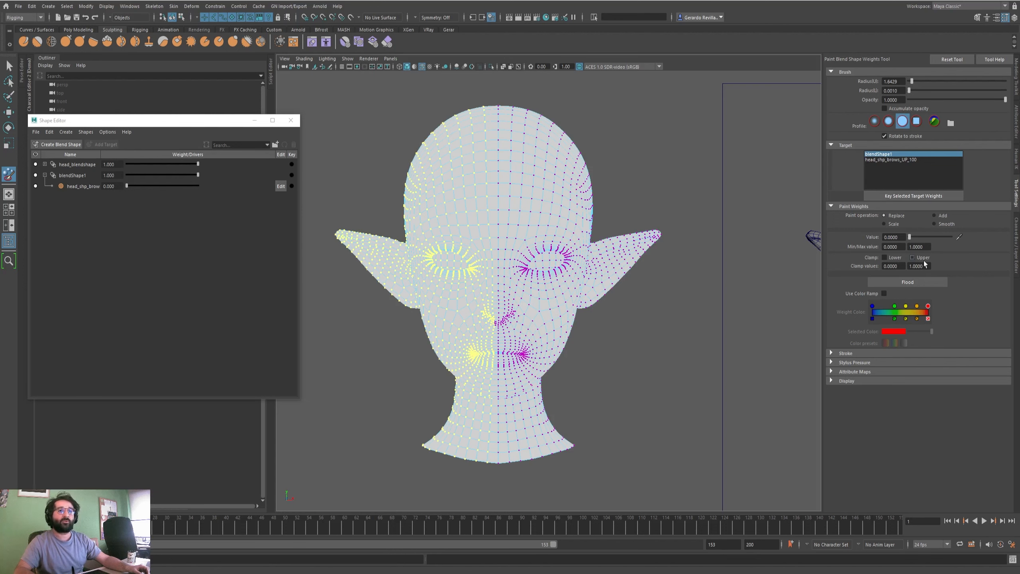
left_click(917, 282)
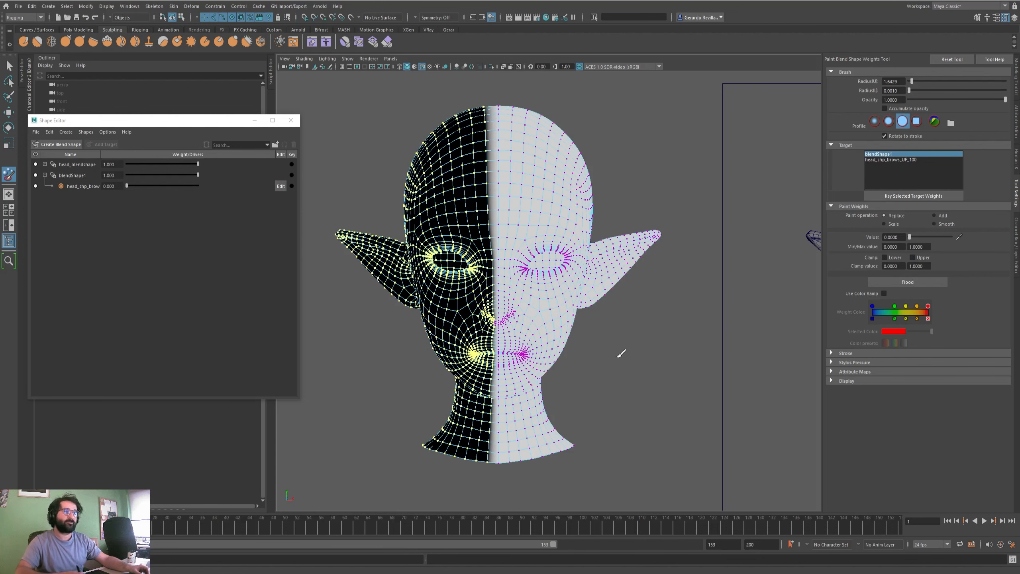
middle_click_drag(579, 330, 620, 337, "alt")
key("q")
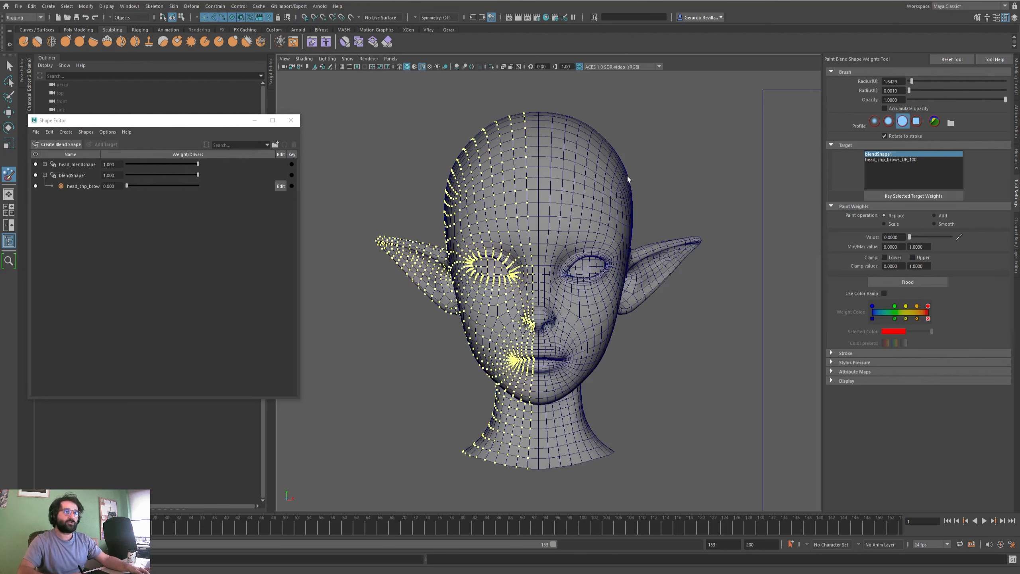
Step: Select only the vertical centre line of vertices on the neutral head and check the selection around the nose
middle_click_drag(597, 195, 609, 219, "alt")
right_click_drag(609, 219, 593, 107, "alt")
middle_click_drag(593, 106, 585, 138, "alt")
left_click(559, 153)
right_click_drag(554, 149, 548, 116)
middle_click_drag(548, 116, 535, 60, "alt")
left_click_drag(537, 126, 533, 430)
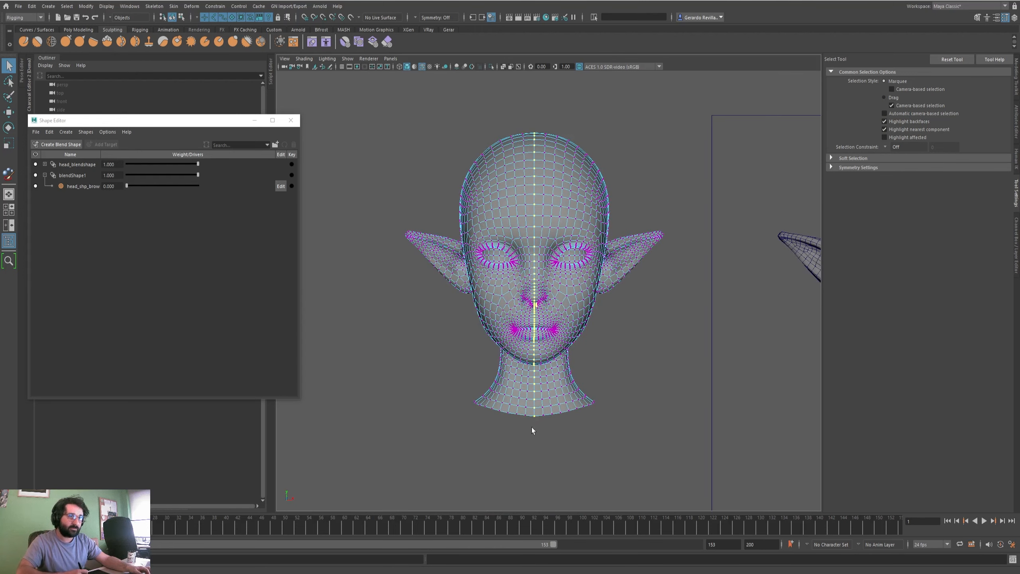
scroll(523, 318, "up", 5)
scroll(523, 317, "down", 3)
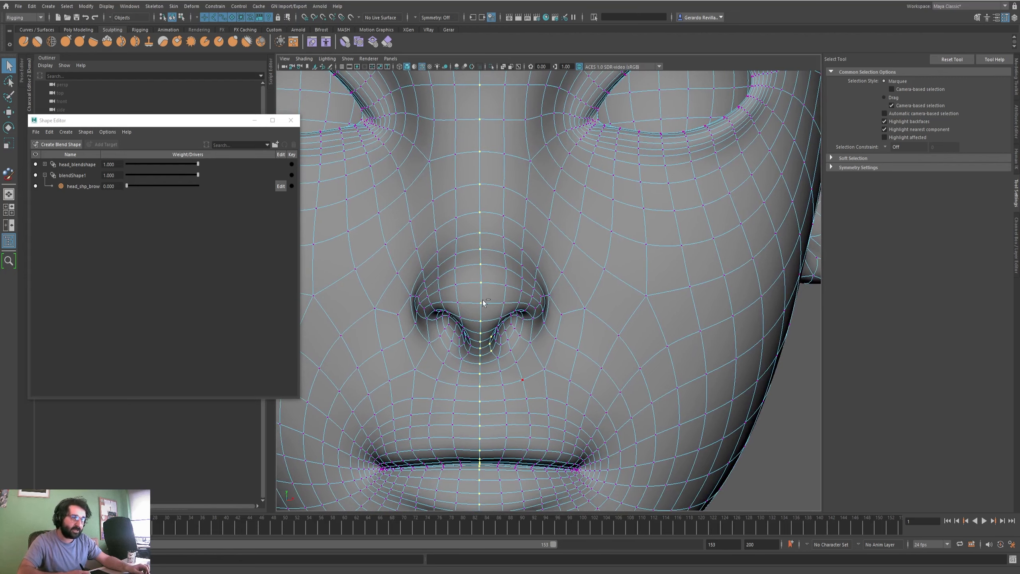
scroll(557, 352, "down", 4)
scroll(557, 352, "up", 3)
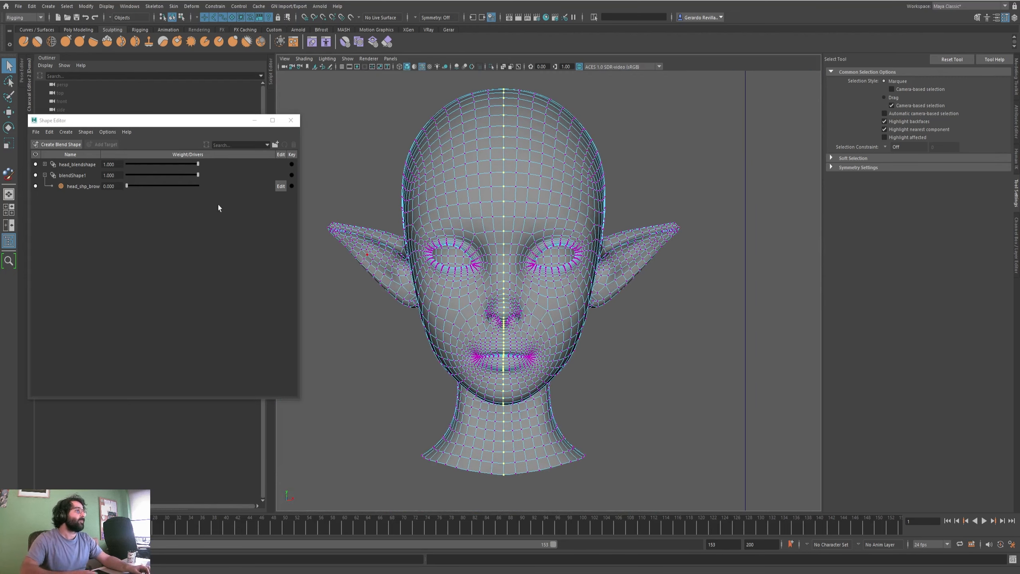
Step: Flood the centre-line vertices' blendShape1 weights with a Replace value of 0.5
left_click(8, 175)
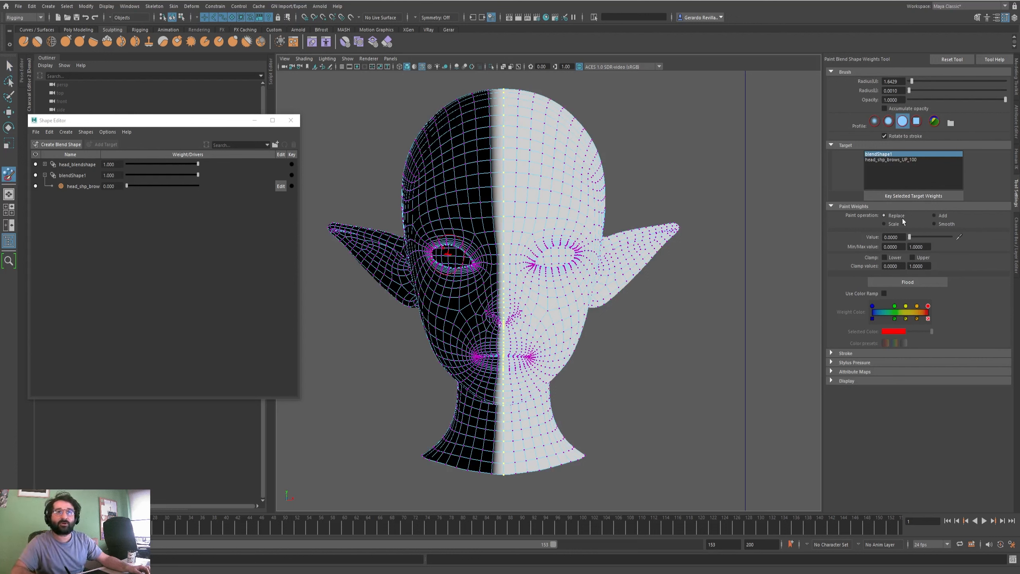
left_click(900, 237)
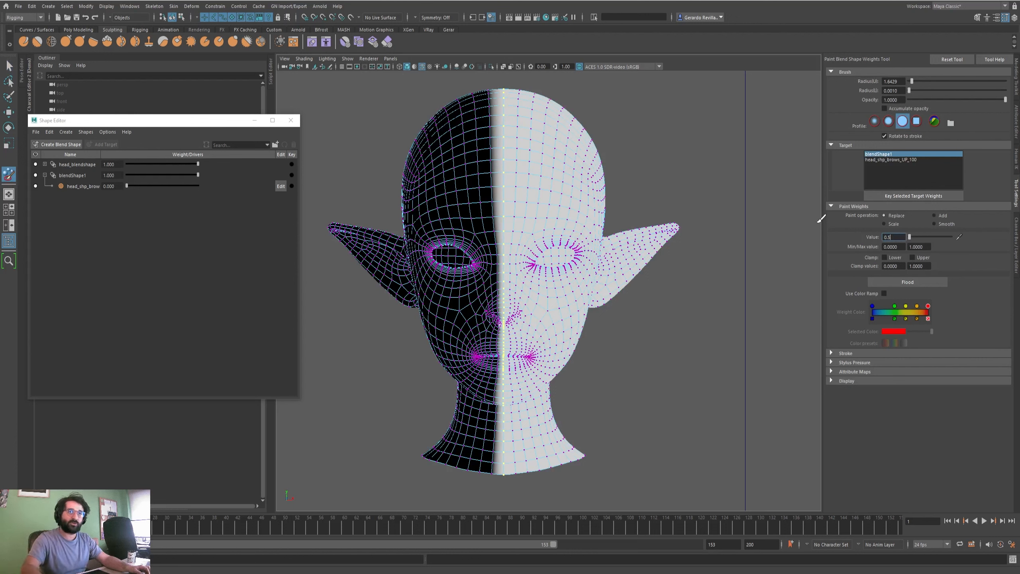
left_click(906, 282)
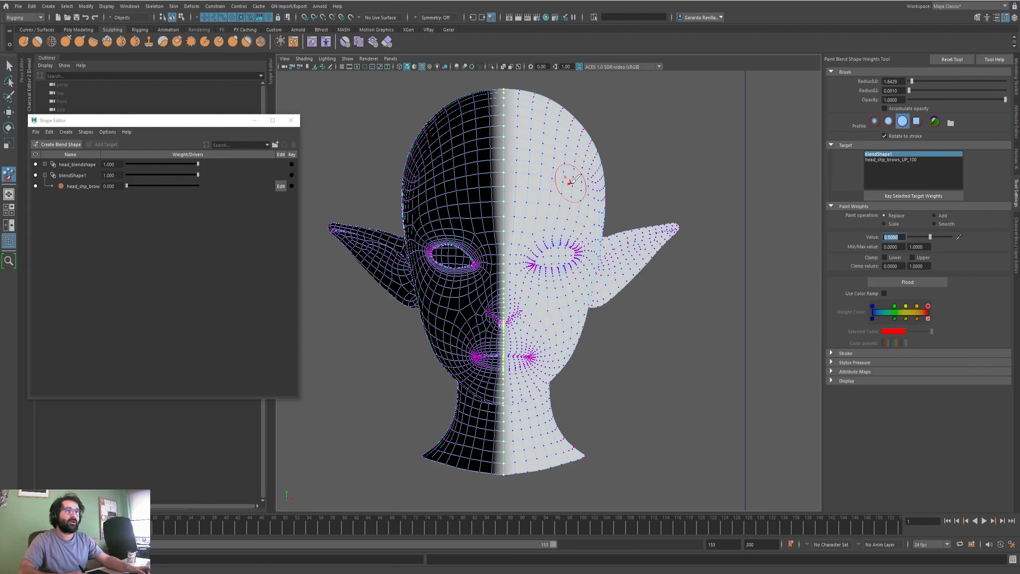
middle_click_drag(630, 197, 626, 206, "alt")
key("q")
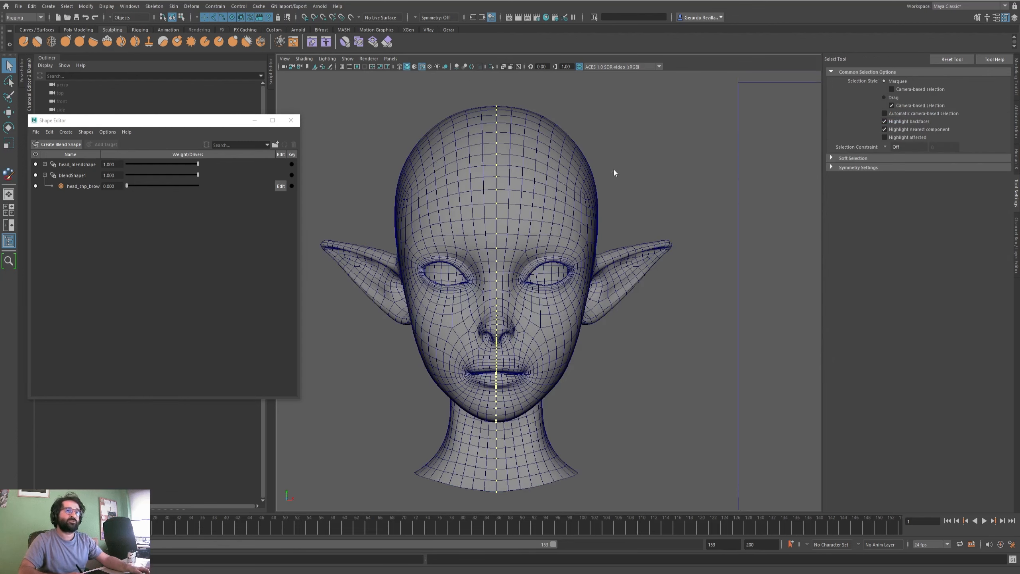
Step: Smooth the blendShape1 weights across the whole head by flooding three times with the Smooth operation
left_click(585, 174)
right_click_drag(586, 173, 605, 165)
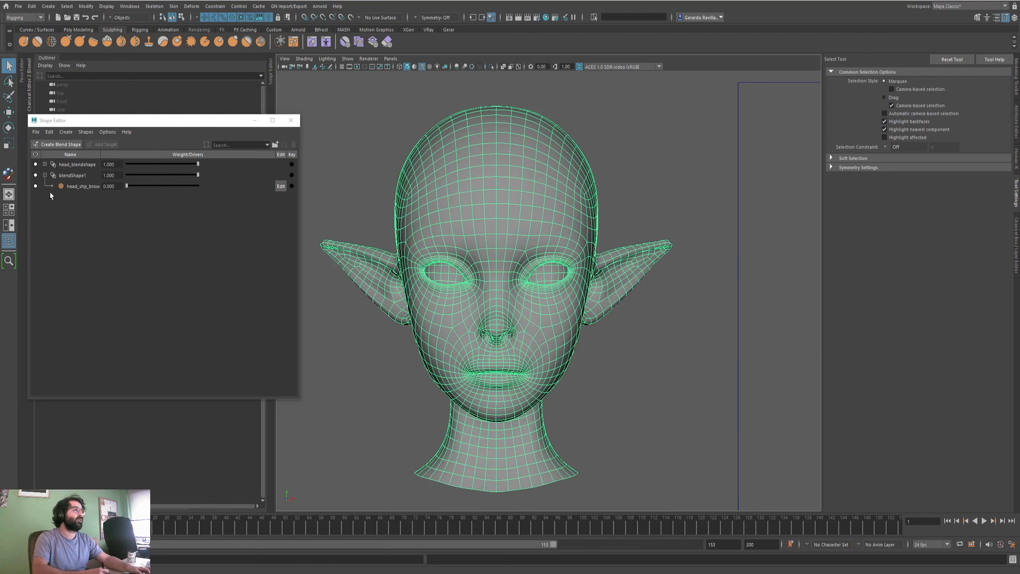
left_click(8, 174)
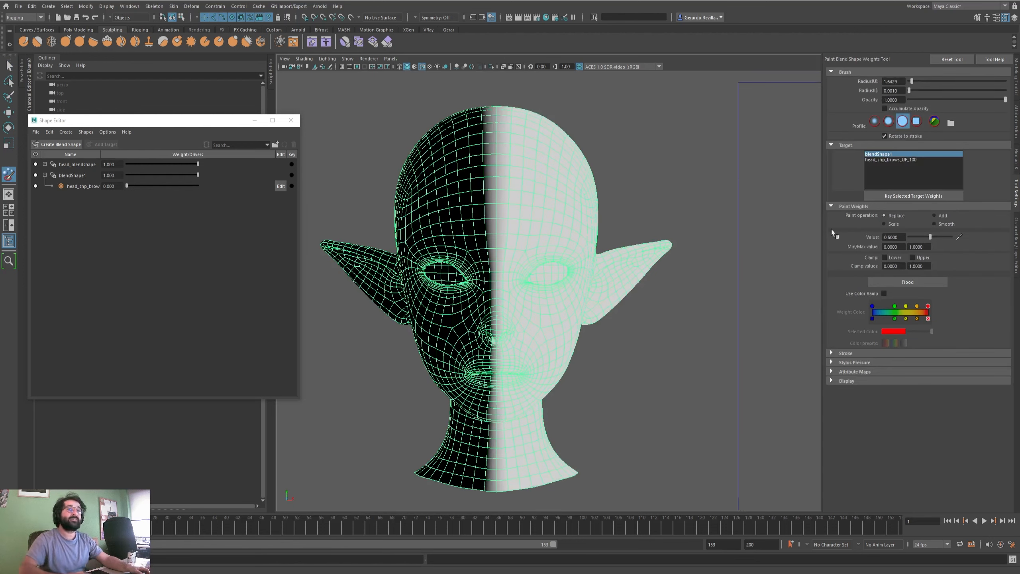
left_click(935, 224)
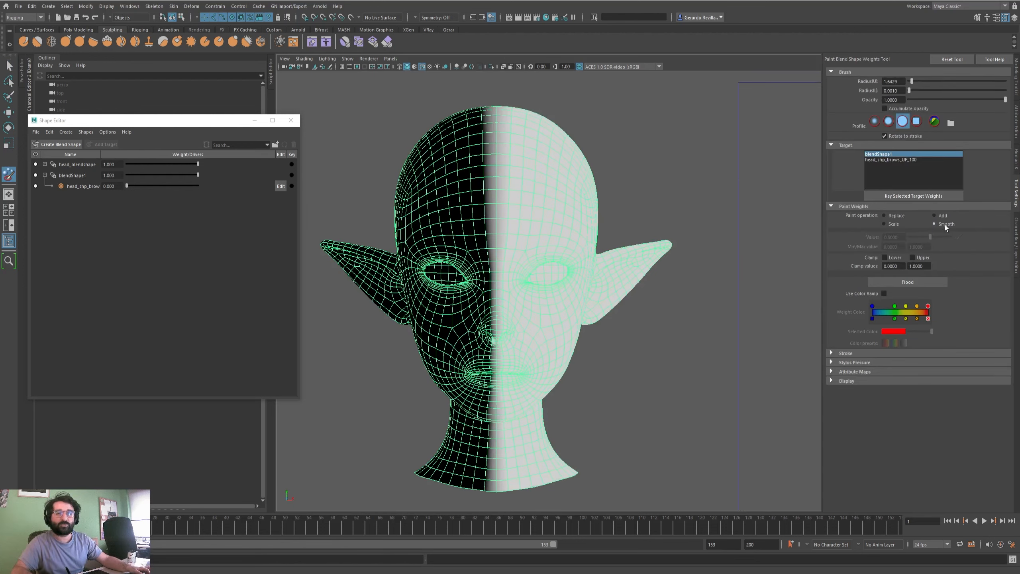
left_click(913, 281)
left_click(915, 282)
left_click(915, 283)
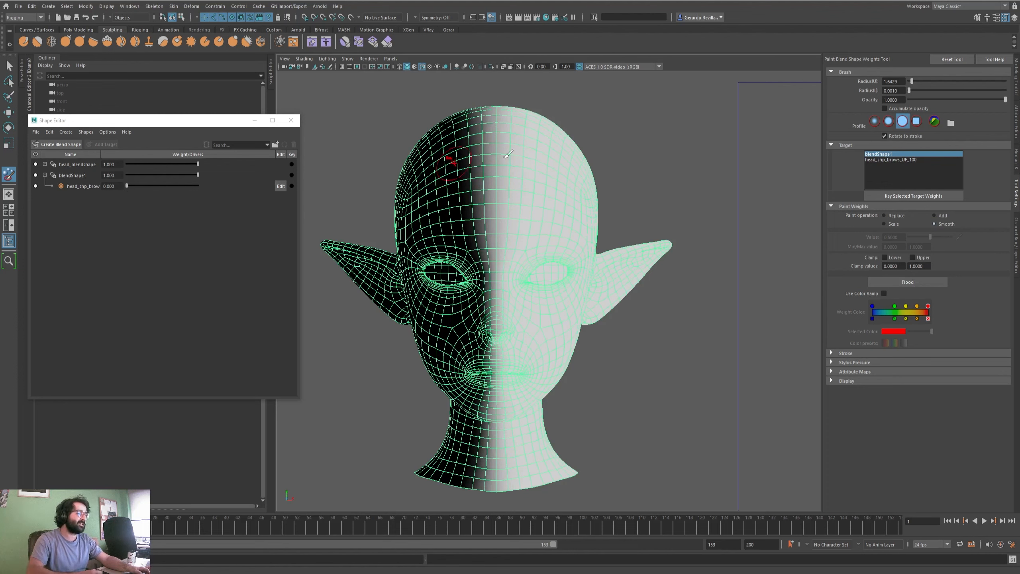
key("q")
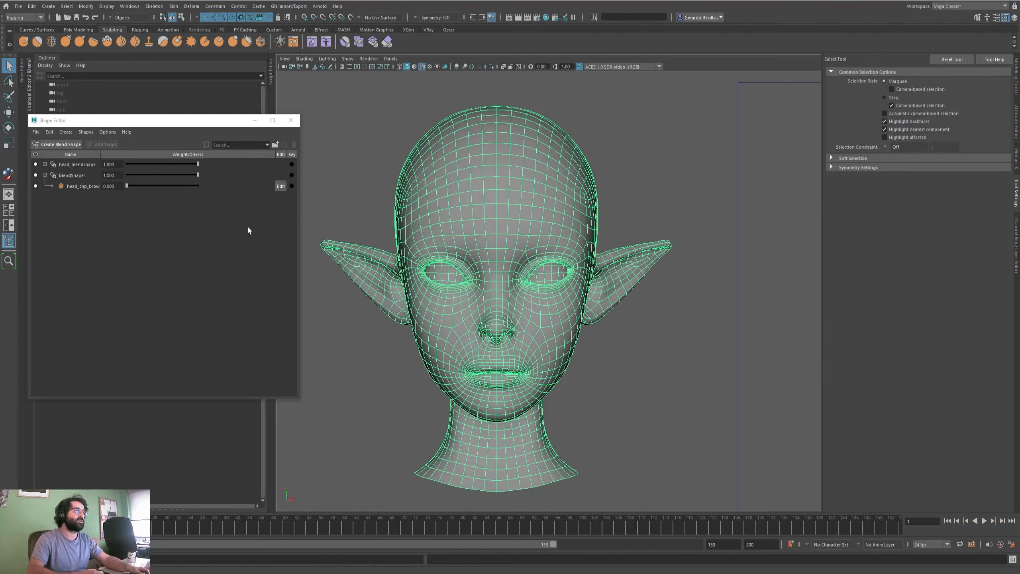
Step: Set the brows-up target's weight to 1 so only the left eyebrow is raised on the neutral head
mouse_move(128, 186)
left_mouse_down()
mouse_move(221, 191)
mouse_move(129, 187)
left_mouse_up()
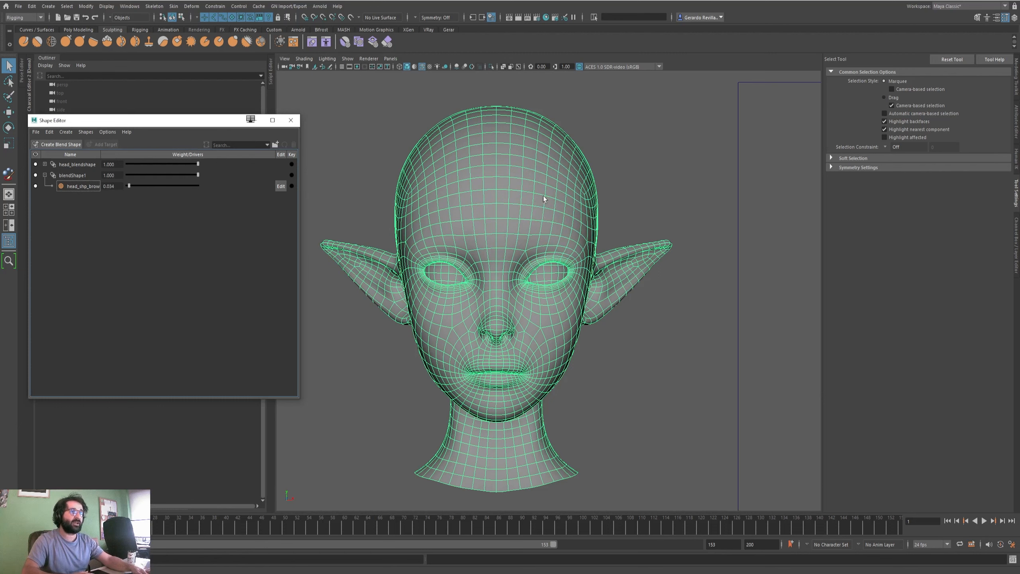
key("1")
left_click_drag(129, 186, 217, 194)
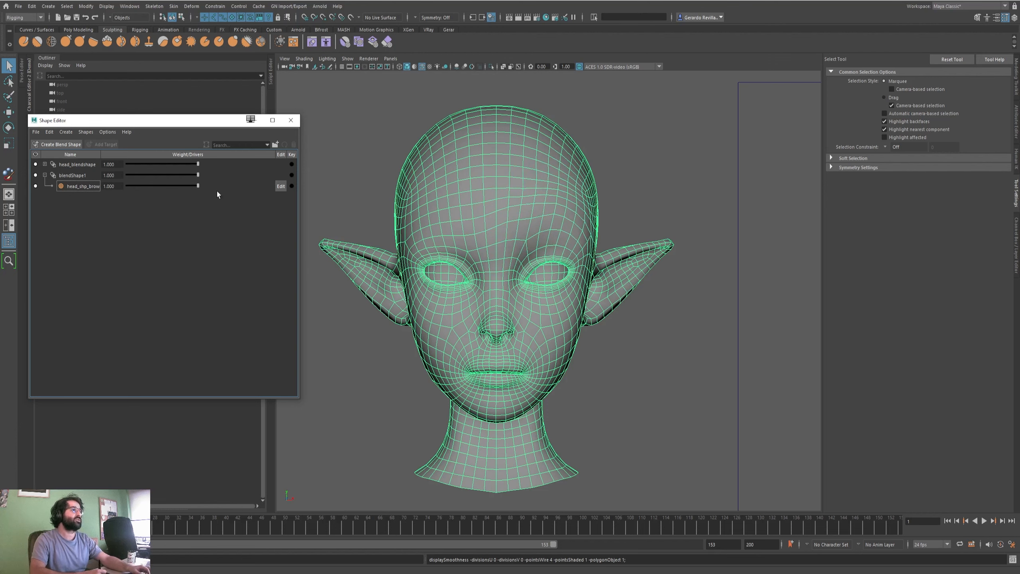
left_click(95, 189)
Step: Duplicate the deformed head and move the copy into the Left Side column above the brow_L_UP_100 label
right_click_drag(591, 209, 563, 210, "alt")
middle_click_drag(562, 209, 491, 161, "alt")
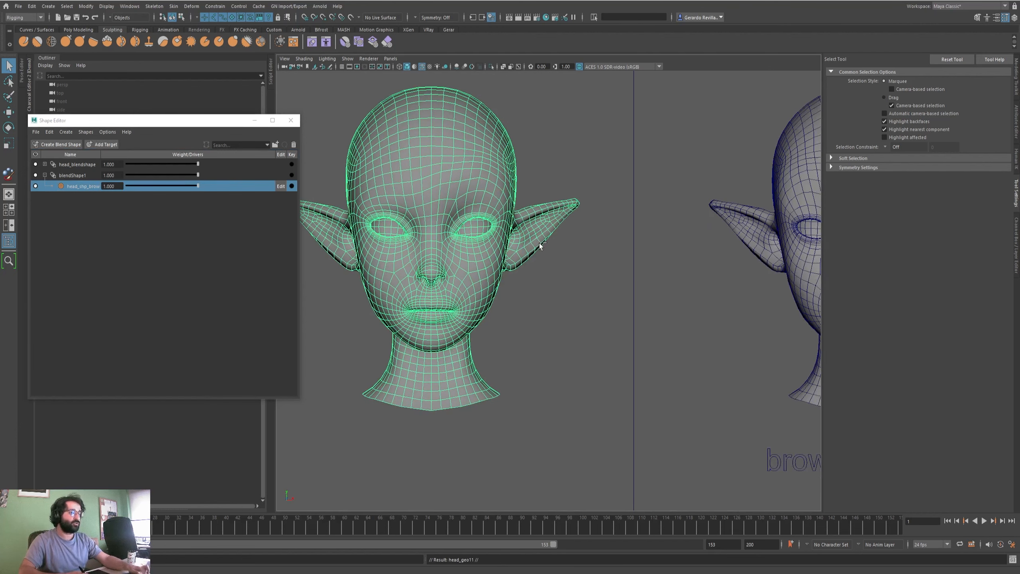
key("w")
right_click_drag(603, 322, 558, 229, "alt")
middle_click_drag(558, 228, 439, 229, "alt")
left_click_drag(406, 245, 783, 263)
middle_click_drag(782, 264, 628, 235, "alt")
left_click_drag(620, 235, 732, 236)
middle_click_drag(624, 276, 703, 292, "alt")
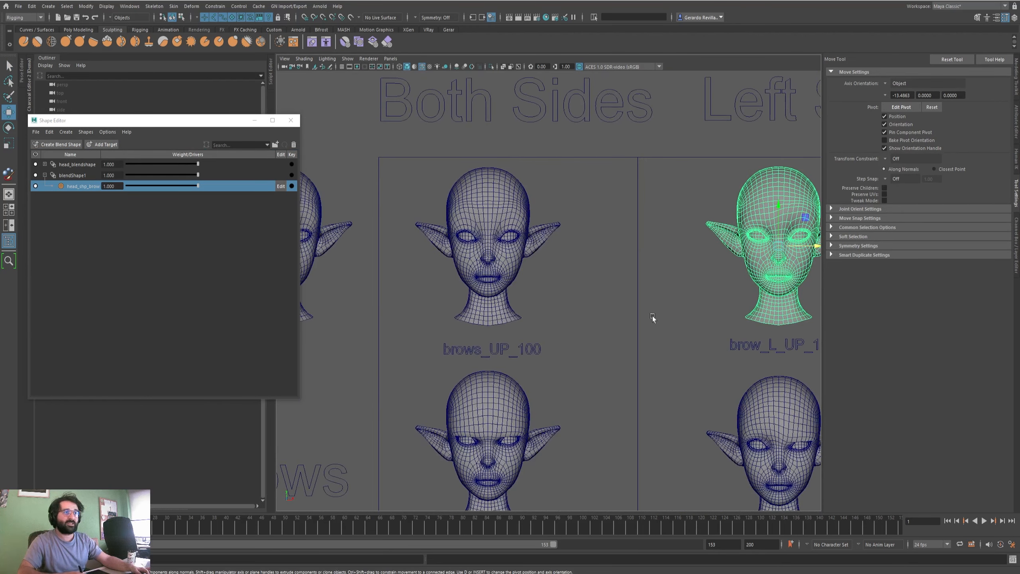
Step: Delete the blendShape1 deformer from the neutral head
middle_click_drag(436, 294, 557, 279, "alt")
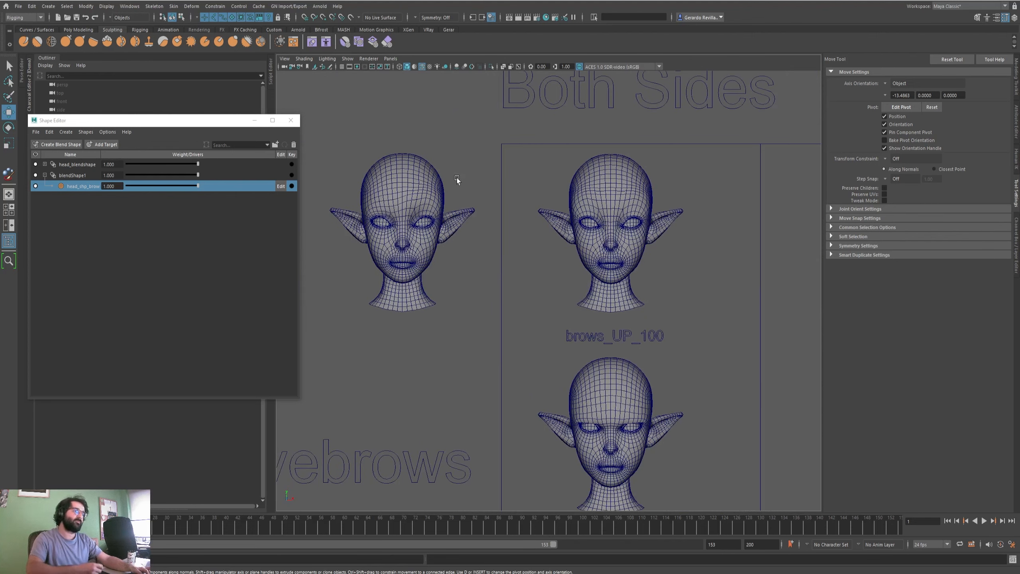
left_click(79, 176)
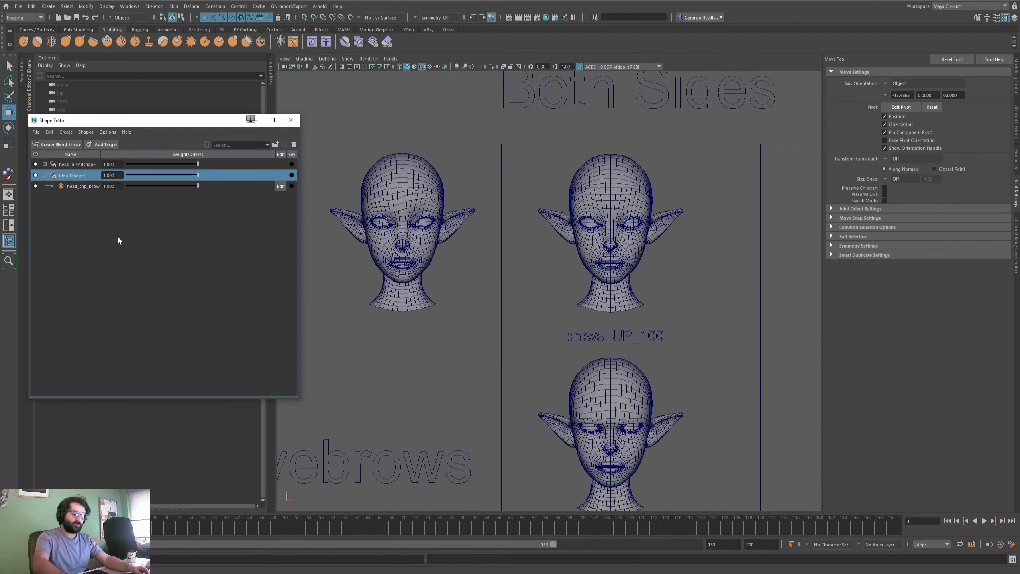
key("Delete")
Step: Inspect the duplicated head above the brow_L_UP_100 label
middle_click_drag(643, 339, 355, 348, "alt")
scroll(661, 263, "up", 2)
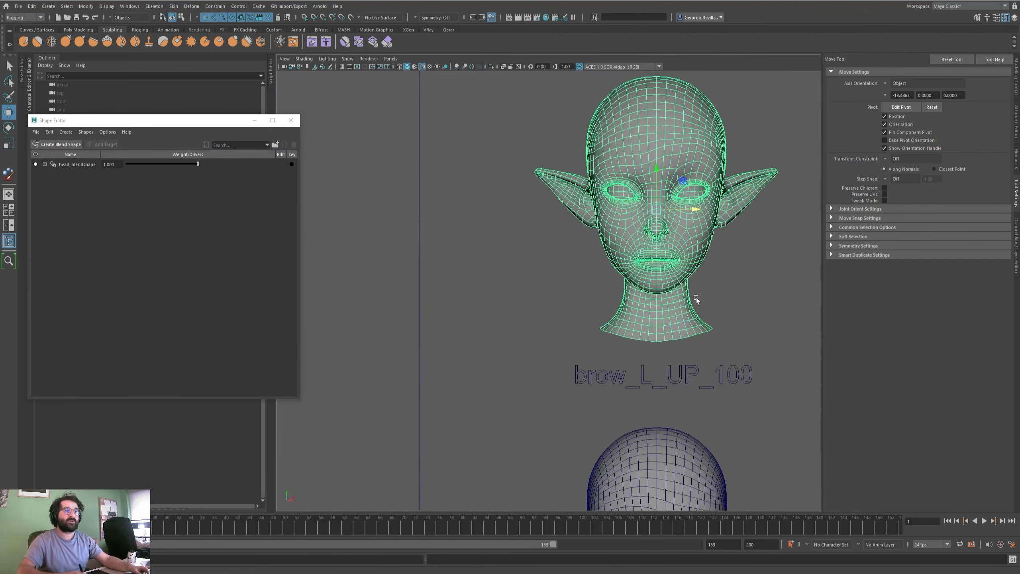
scroll(661, 264, "up", 3)
middle_click_drag(661, 264, 527, 294, "alt")
scroll(489, 290, "down", 3)
middle_click_drag(446, 280, 546, 279, "alt")
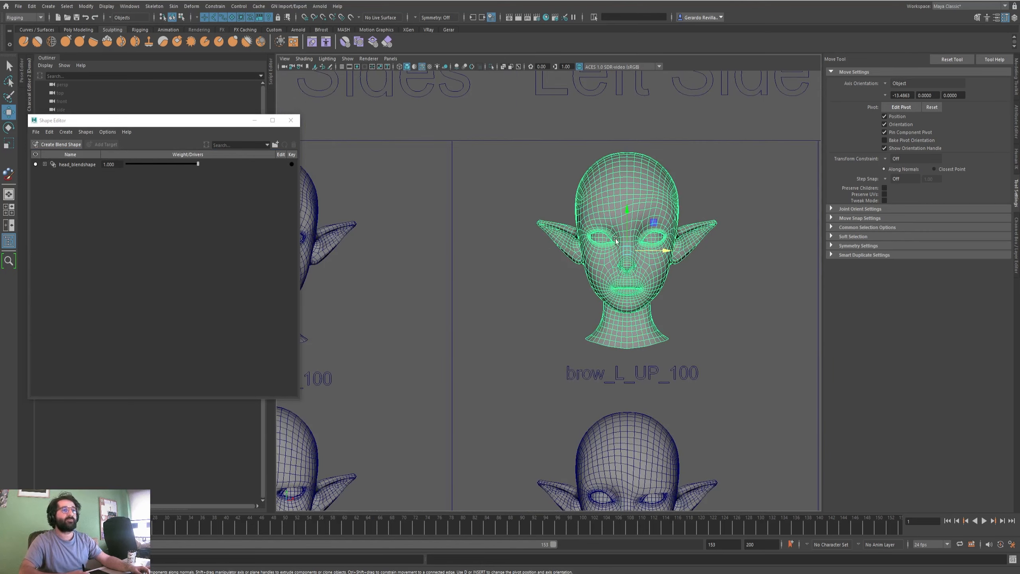
Step: Create a blend shape on the neutral head using the brow_L_UP_100 head as target and set its weight to 1
left_click(697, 190)
left_click(656, 190)
middle_click_drag(431, 296, 686, 287, "alt")
middle_click_drag(429, 313, 586, 313, "alt")
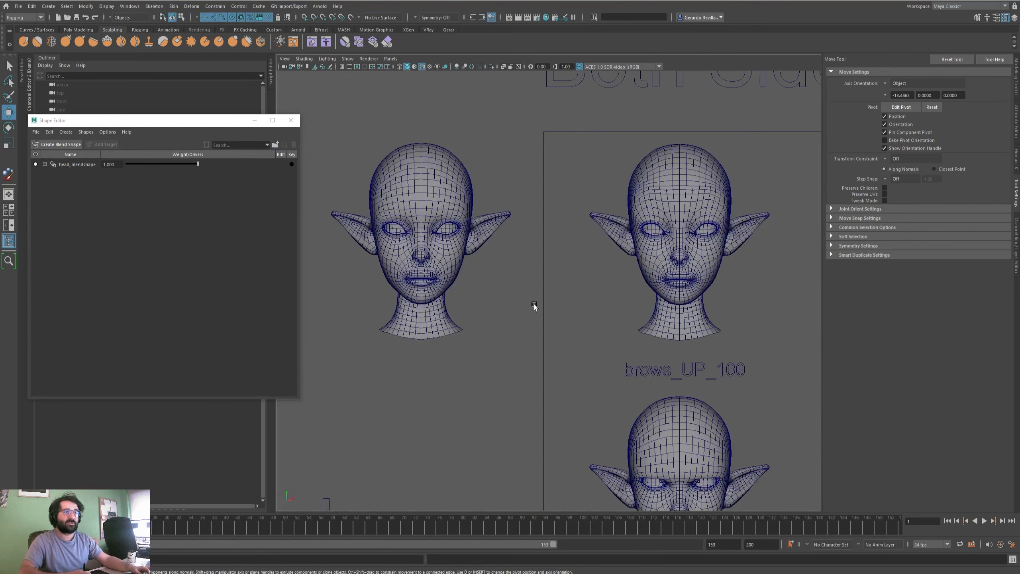
middle_click_drag(478, 263, 535, 277, "alt")
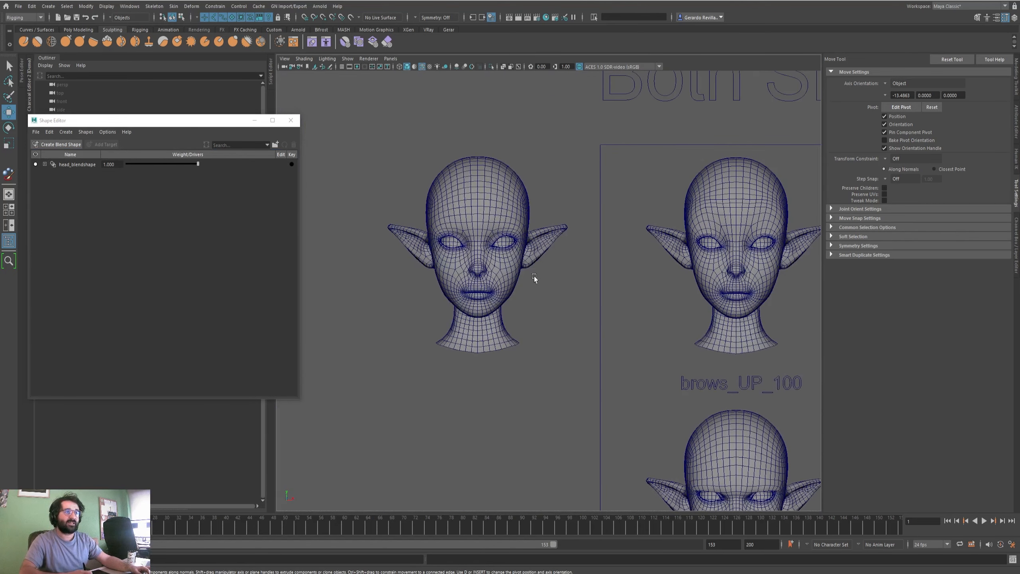
left_click(495, 205)
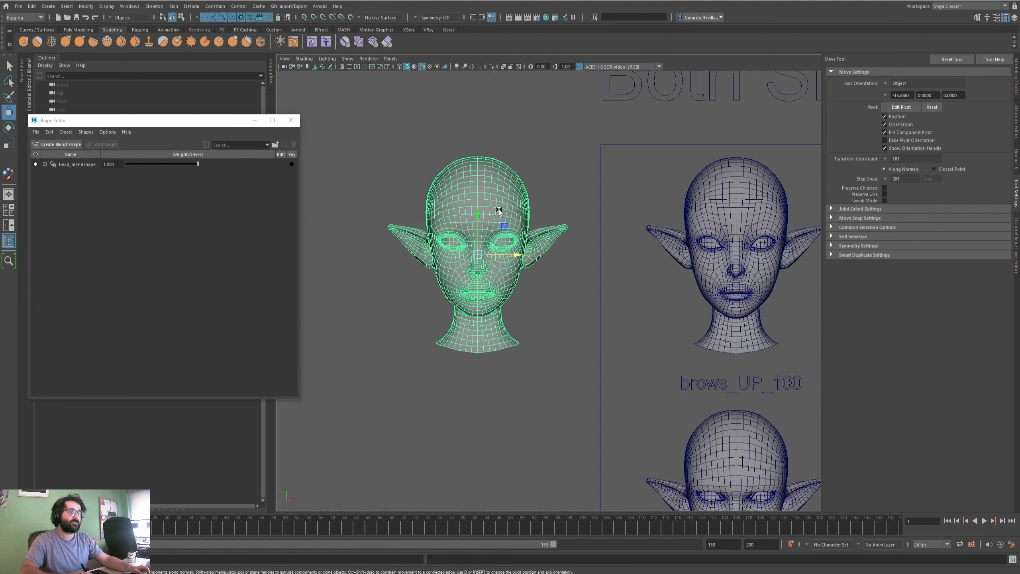
left_click(58, 145)
scroll(472, 287, "up", 3)
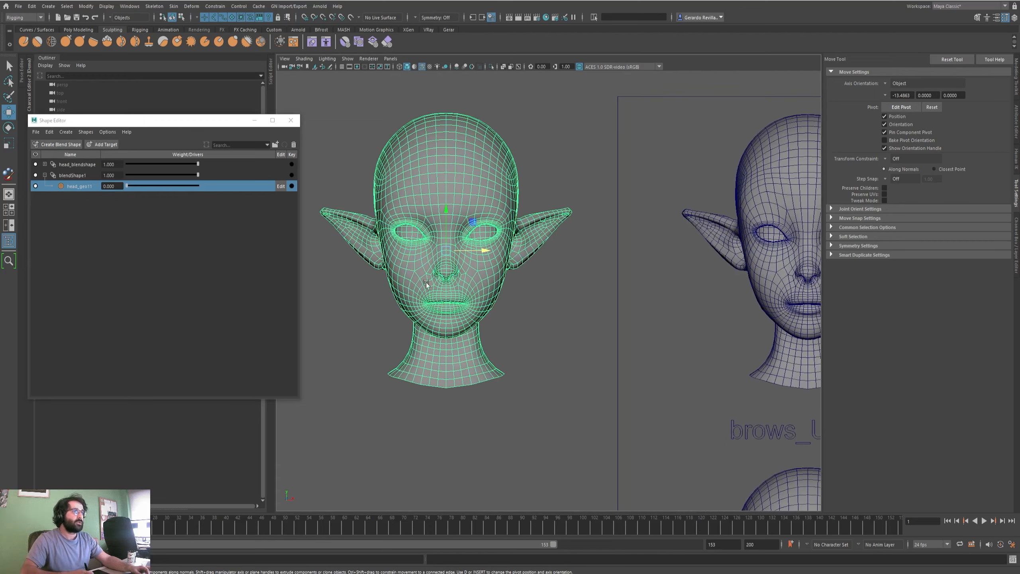
left_click_drag(132, 186, 208, 186)
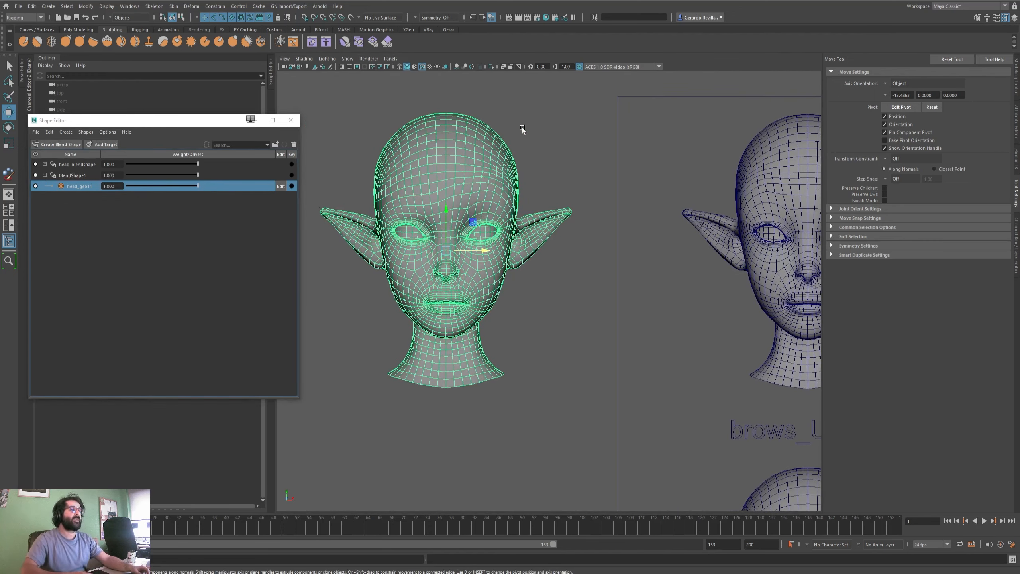
Step: Lasso-select the neutral head's face vertices from the middle of the left eye and brow inward
scroll(577, 264, "up", 3)
right_click_drag(530, 183, 500, 181)
middle_click_drag(512, 230, 469, 235, "alt")
left_click(9, 82)
scroll(462, 241, "up", 5)
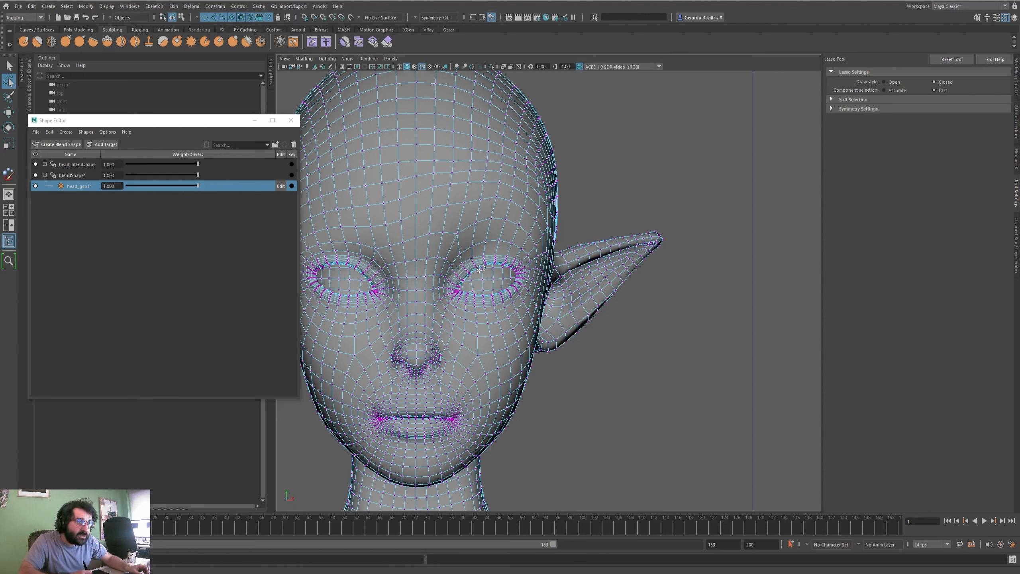
mouse_move(480, 272)
left_mouse_down()
mouse_move(492, 107)
mouse_move(421, 143)
mouse_move(398, 287)
mouse_move(423, 376)
mouse_move(446, 384)
mouse_move(478, 353)
left_mouse_up()
key("ctrl+z")
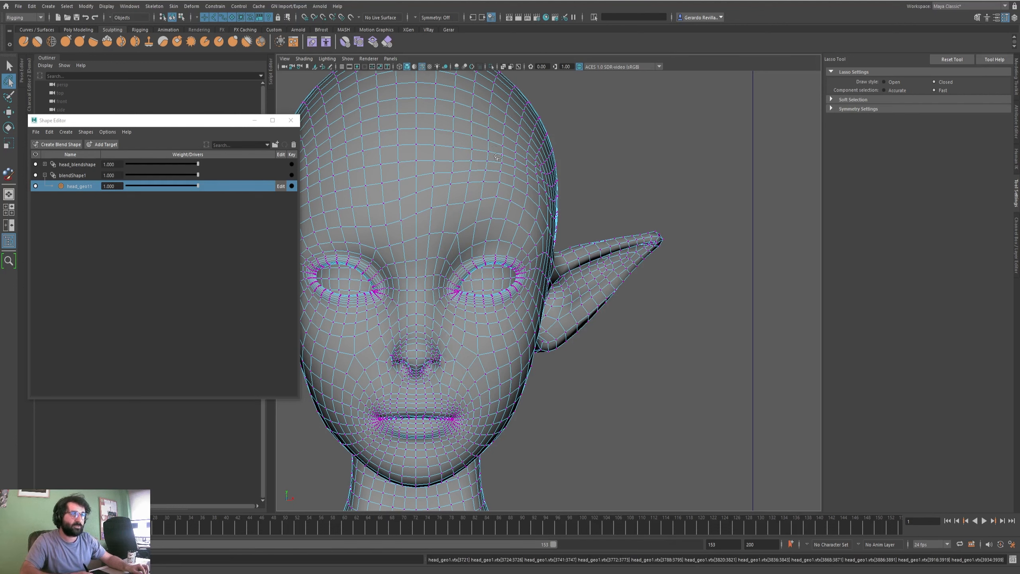
mouse_move(485, 272)
left_mouse_down()
mouse_move(480, 208)
mouse_move(500, 75)
mouse_move(382, 72)
mouse_move(289, 238)
left_mouse_up()
mouse_move(341, 408)
left_mouse_down()
mouse_move(413, 437)
mouse_move(481, 346)
mouse_move(482, 313)
left_mouse_up()
Step: Invert the vertex selection and flood blendShape1's weights with Replace at value 0 to keep only the inner face area active
middle_click_drag(538, 332, 551, 356, "alt")
right_click_drag(553, 354, 506, 264, "alt")
mouse_move(451, 228)
right_mouse_down()
mouse_move(456, 385)
mouse_move(456, 369)
mouse_move(555, 388)
right_mouse_up()
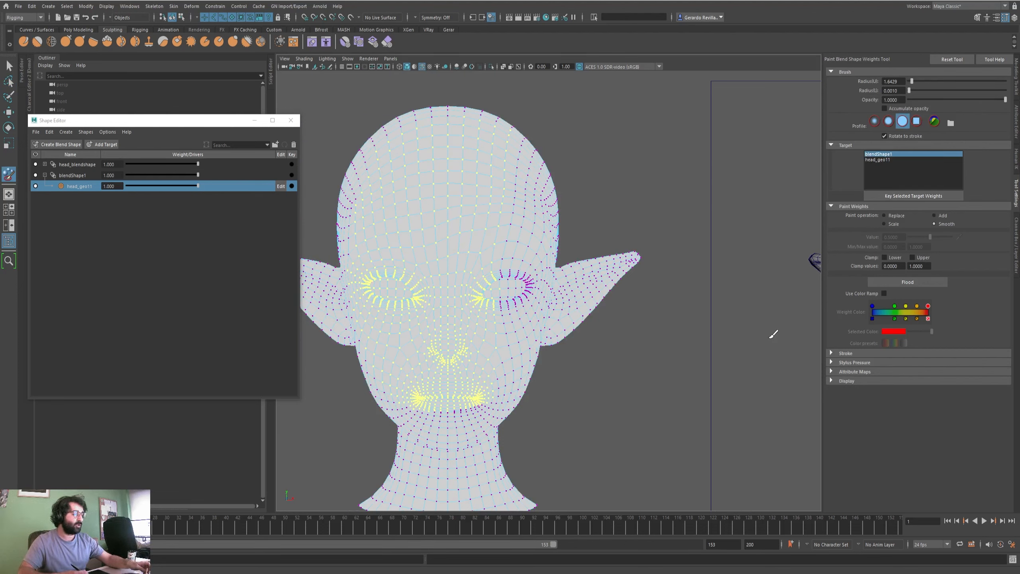
key("ctrl+shift+i")
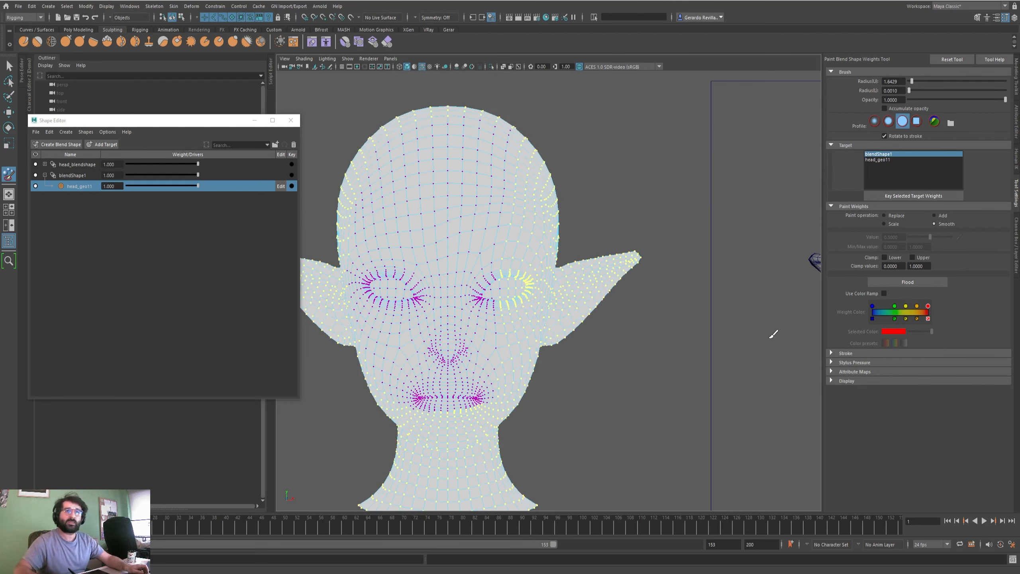
left_click(899, 217)
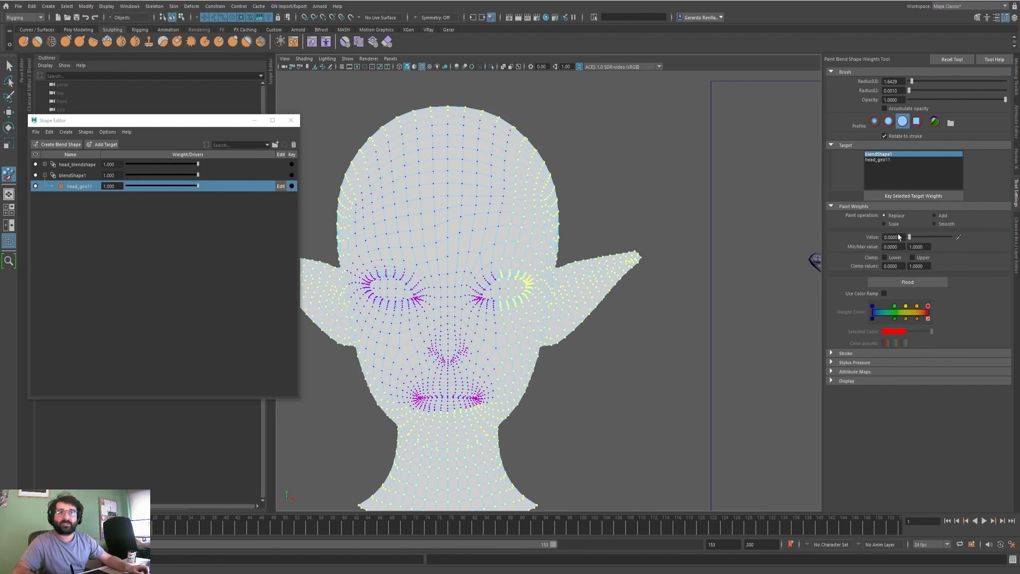
left_click(902, 282)
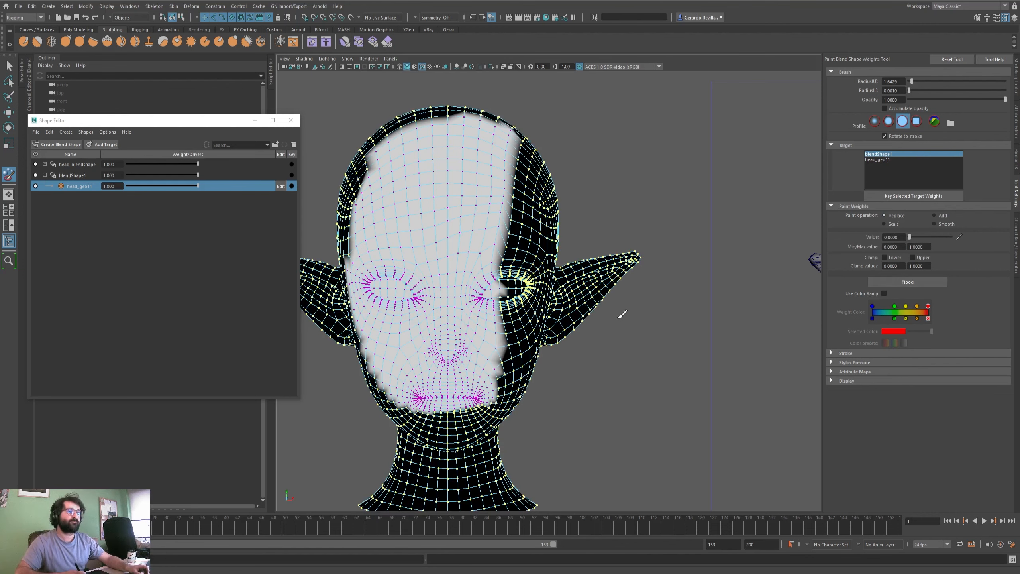
Step: Clear the selection, scrub the target's weight and examine the transition in the mesh above the left eye
middle_click_drag(623, 312, 683, 325, "alt")
right_click_drag(569, 197, 599, 292, "alt")
middle_click_drag(599, 292, 515, 298, "alt")
right_click_drag(514, 298, 530, 233, "alt")
middle_click_drag(531, 232, 545, 260, "alt")
key("q")
left_click(656, 182)
left_click_drag(198, 186, 242, 193)
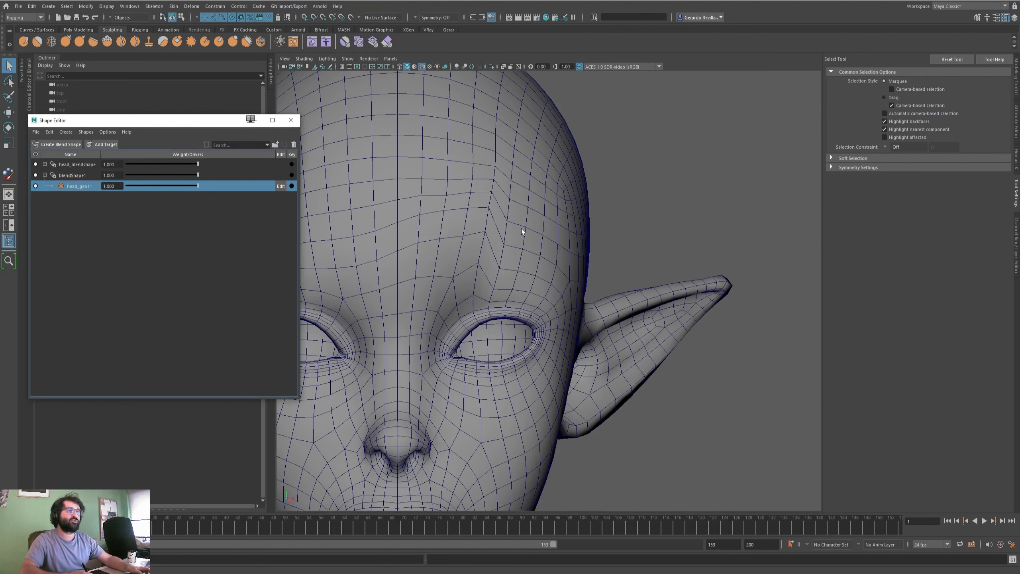
right_click_drag(507, 248, 445, 232, "alt")
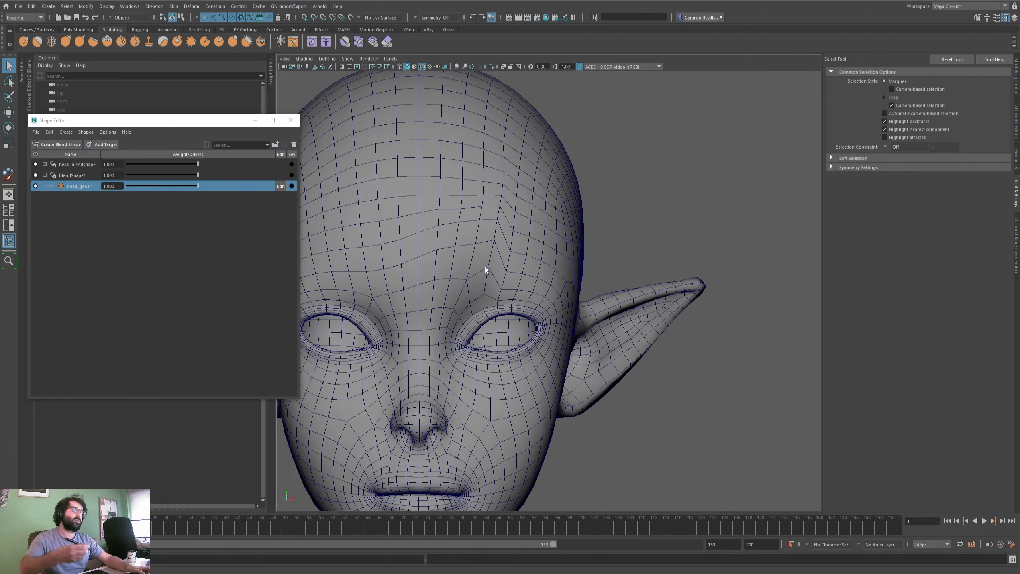
middle_click_drag(509, 275, 549, 242, "alt")
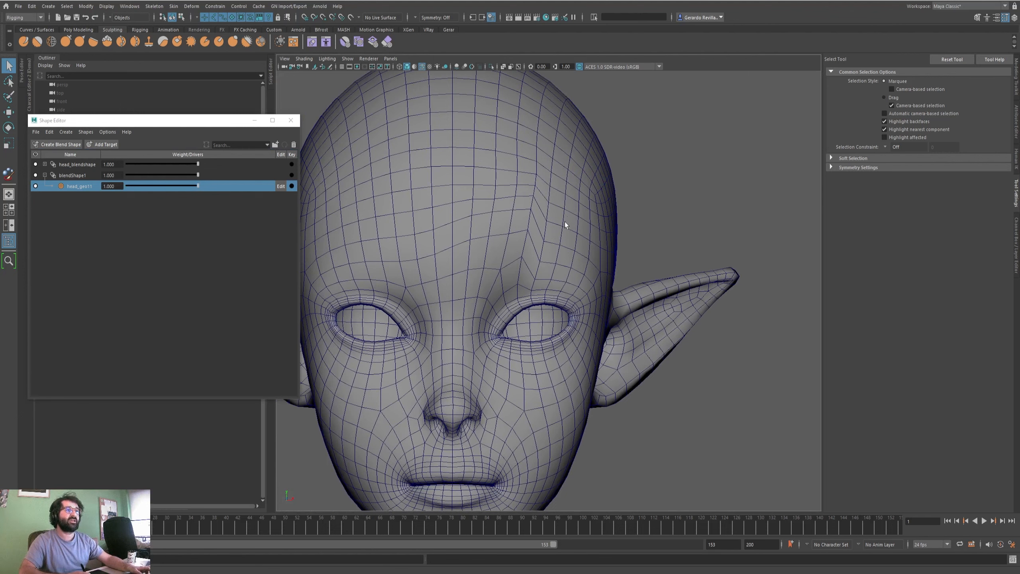
Step: Smooth blendShape1's painted weights with three floods on the whole head and check the inner left brow by scrubbing the target weight
left_click(573, 200)
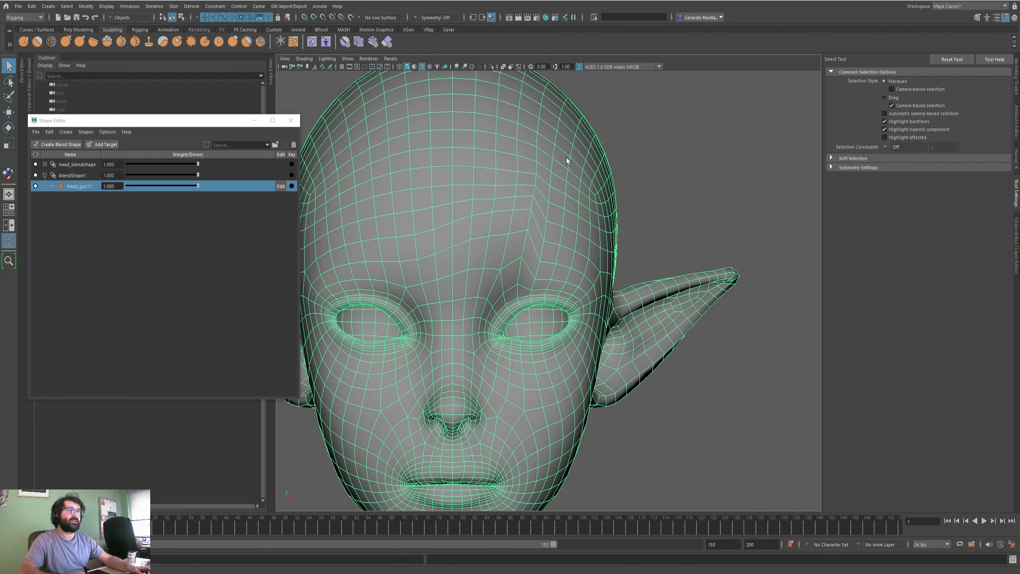
left_click(9, 175)
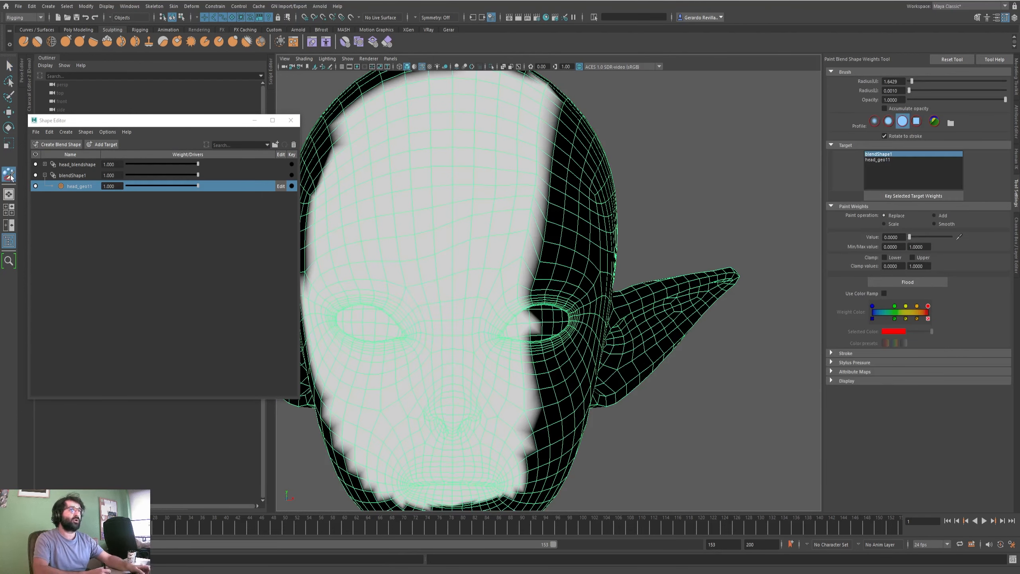
left_click(935, 224)
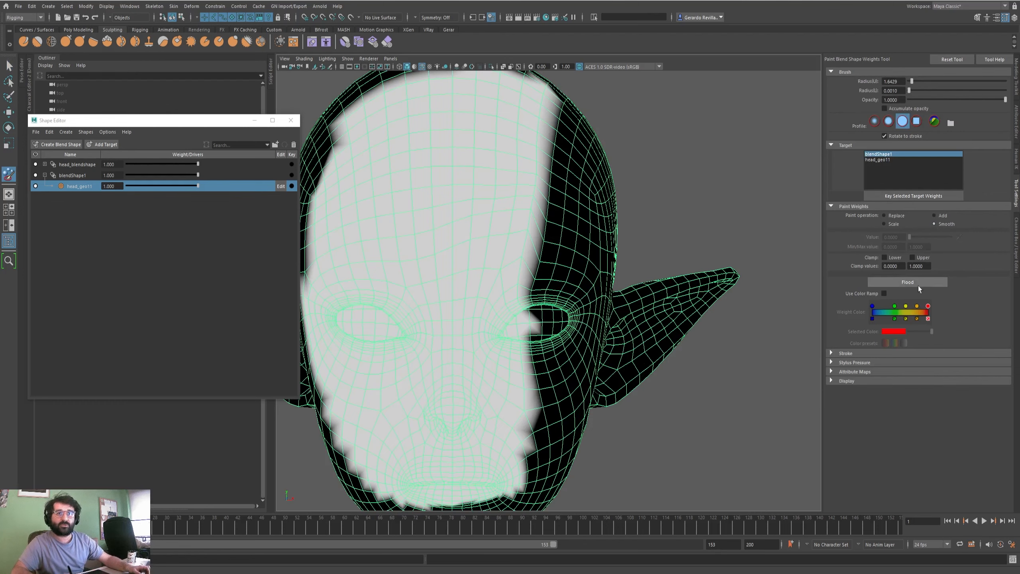
left_click(919, 282)
left_click(918, 281)
left_click(920, 282)
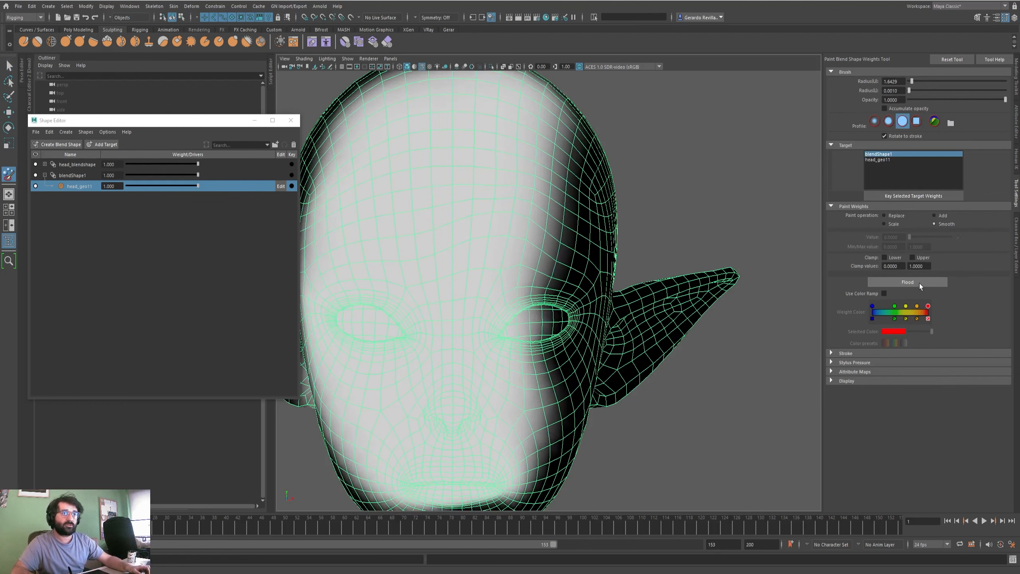
right_click_drag(713, 341, 599, 204, "alt")
middle_click_drag(593, 253, 566, 228, "alt")
key("q")
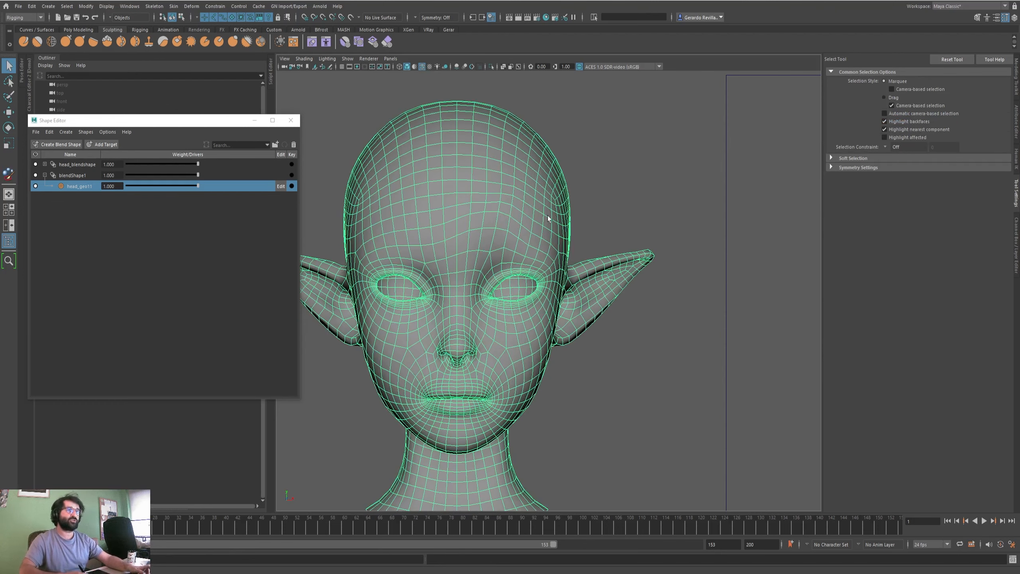
left_click_drag(198, 187, 246, 191)
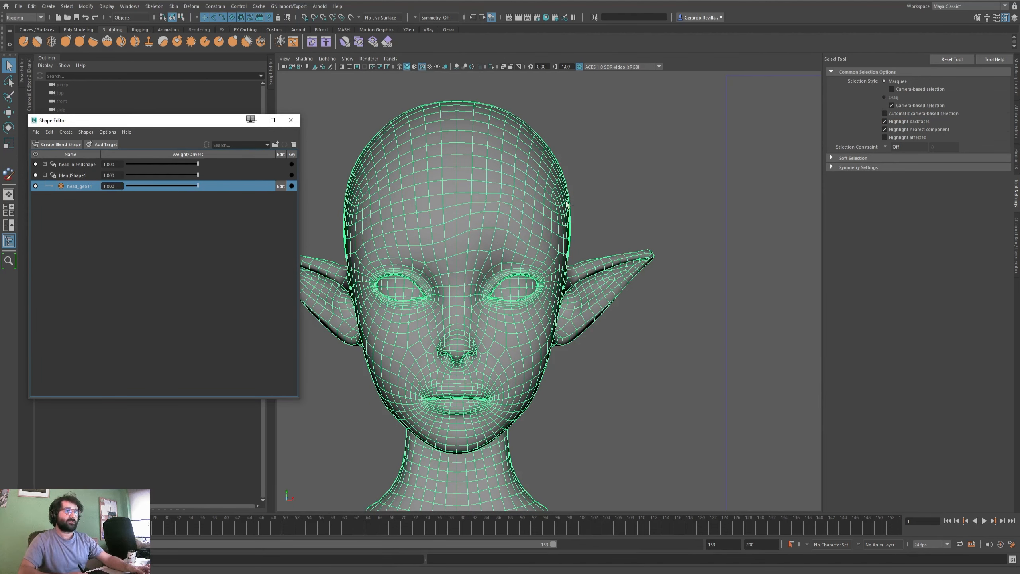
Step: Duplicate the head with the raised inner left brow and move the copy above the brow_L_UP_01 label
key("ctrl+d")
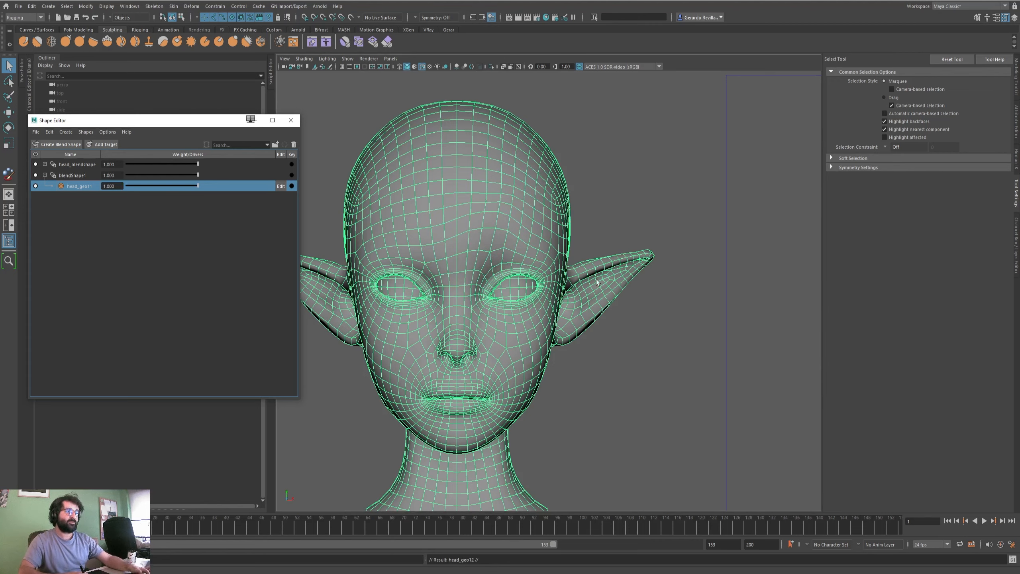
scroll(562, 266, "down", 5)
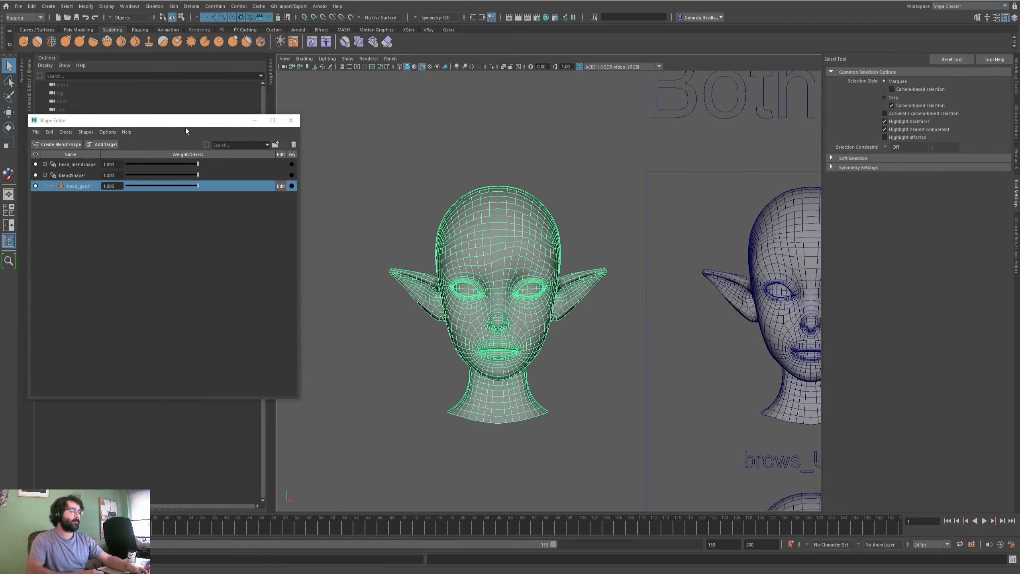
key("w")
left_click_drag(525, 278, 672, 296)
mouse_move(197, 186)
left_mouse_down()
mouse_move(121, 193)
mouse_move(209, 192)
left_mouse_up()
scroll(544, 299, "down", 4)
middle_click_drag(701, 342, 431, 285, "alt")
scroll(449, 285, "down", 3)
left_click_drag(384, 247, 807, 240)
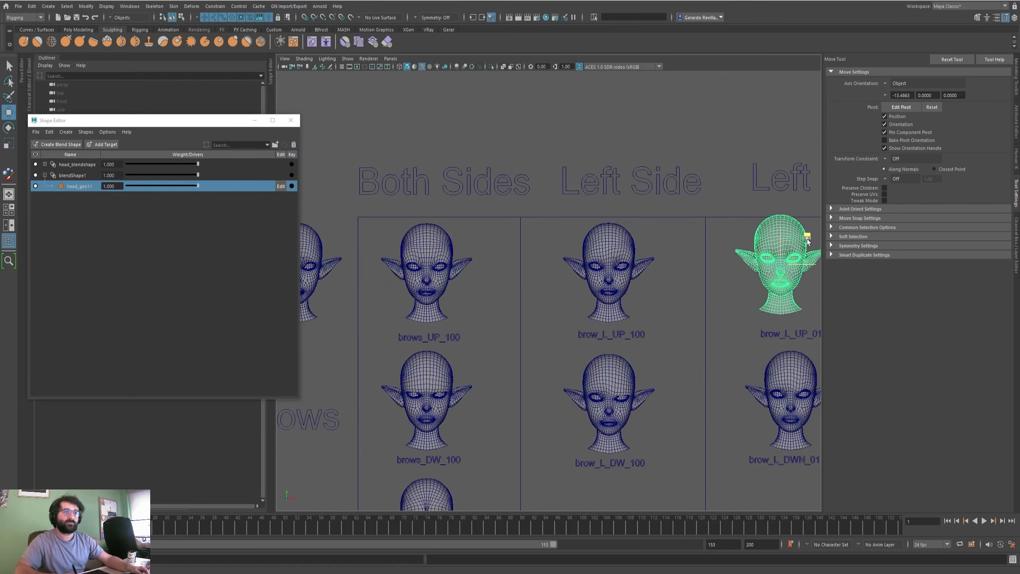
middle_click_drag(808, 240, 514, 251, "alt")
left_click_drag(517, 248, 527, 250)
Step: Return the neutral head to vertex selection and invert the stored selection to show the inner brow region
middle_click_drag(461, 287, 719, 283, "alt")
middle_click_drag(466, 287, 748, 293, "alt")
right_click_drag(454, 329, 699, 370, "alt")
middle_click_drag(699, 370, 612, 415, "alt")
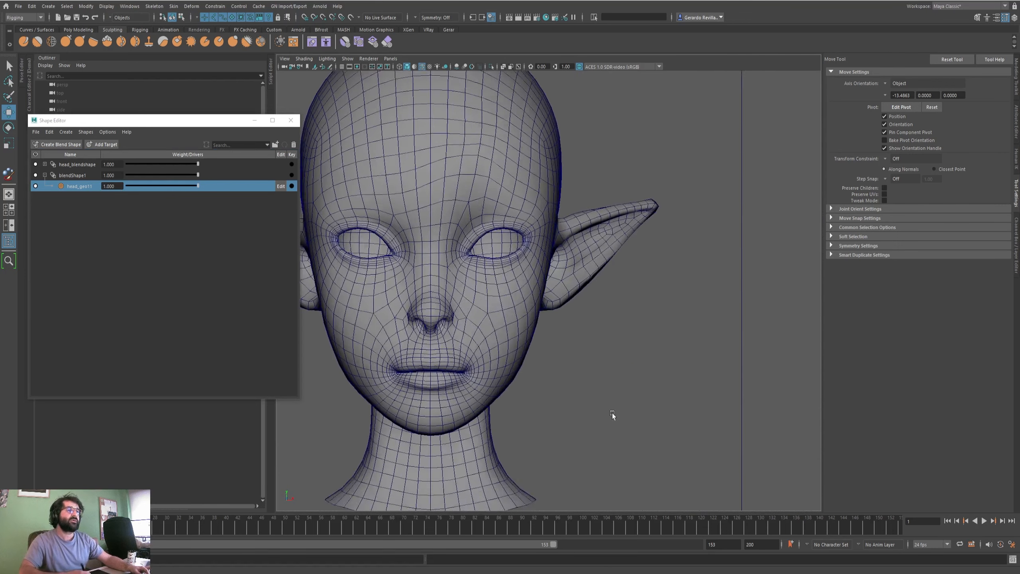
left_click_drag(613, 415, 496, 235, "alt")
left_click(527, 196)
right_click_drag(504, 195, 476, 198)
right_click_drag(573, 225, 592, 244, "alt")
middle_click_drag(592, 244, 505, 293, "alt")
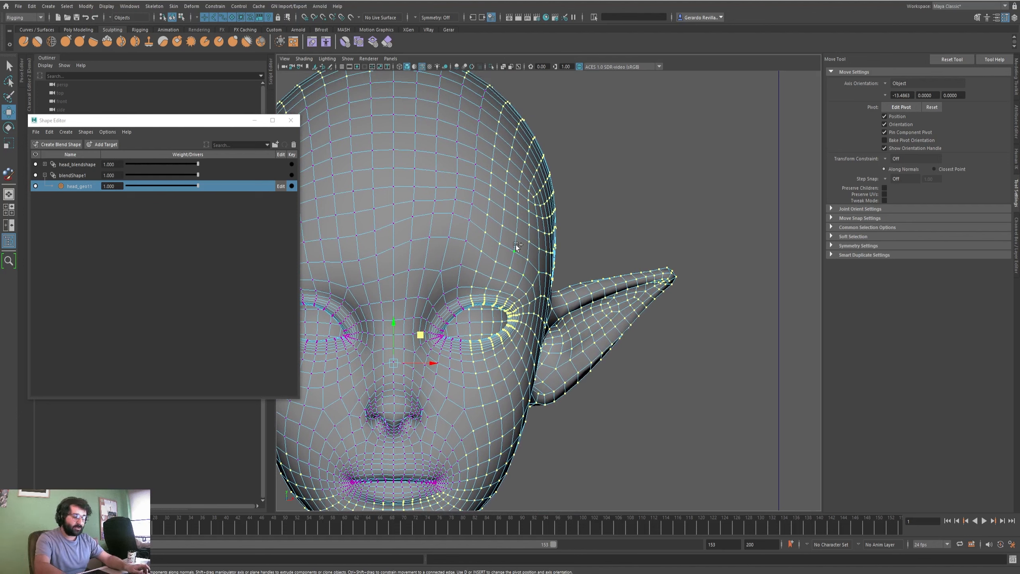
key("ctrl+shift+i")
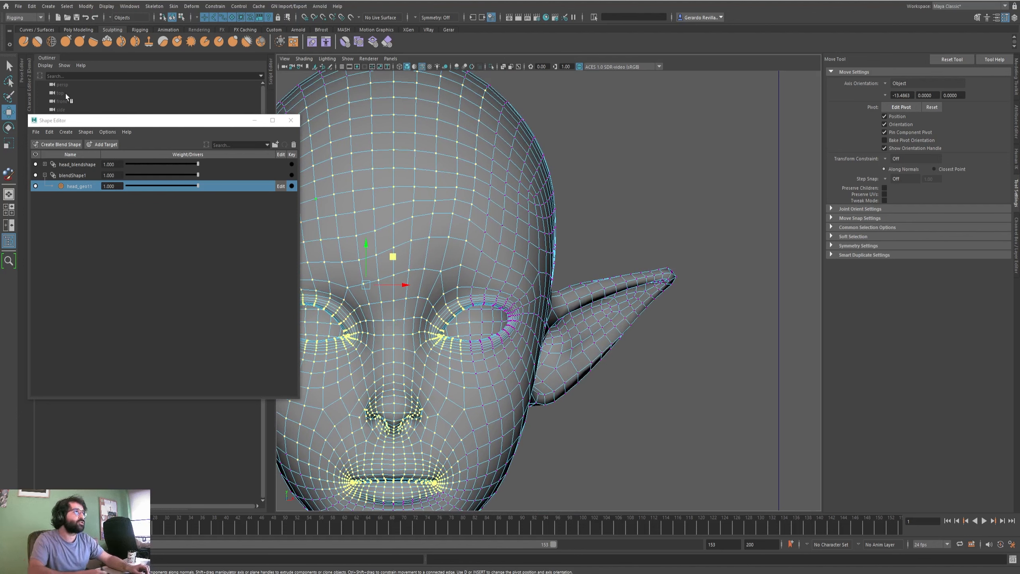
Step: Lasso-select the vertical strip of vertices through the middle of the left brow, from the forehead down to the eye
left_click(10, 82)
right_click_drag(448, 139, 483, 136, "alt")
middle_click_drag(483, 136, 500, 124, "alt")
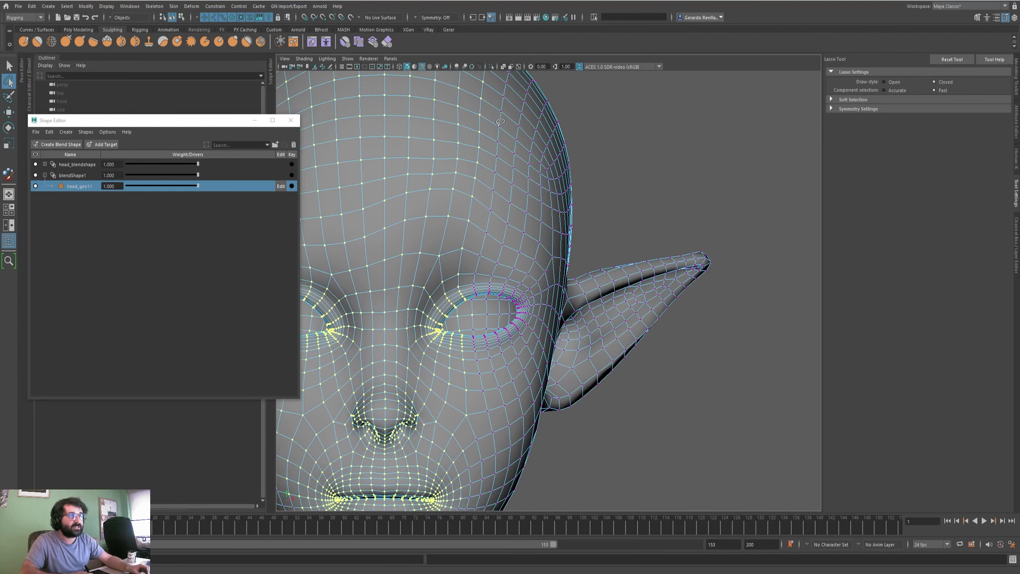
mouse_move(492, 127)
left_mouse_down()
mouse_move(467, 260)
mouse_move(480, 329)
mouse_move(502, 313)
mouse_move(525, 235)
mouse_move(536, 128)
left_mouse_up()
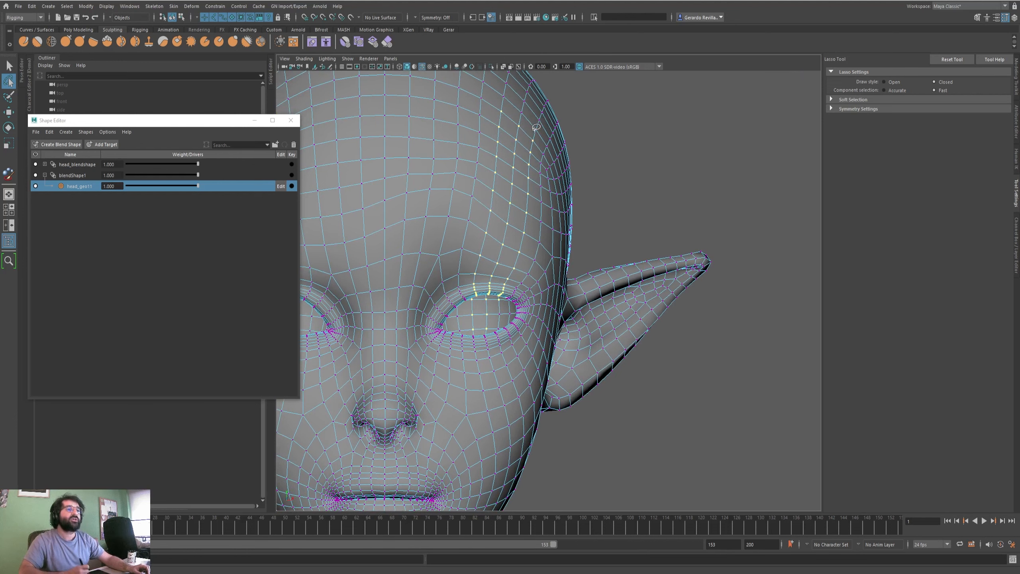
Step: Flood blendShape1's weights with Replace at 0 outside the middle-brow strip and at 1 on the strip itself
left_click(9, 174)
middle_click_drag(595, 259, 735, 240, "alt")
key("ctrl+shift+i")
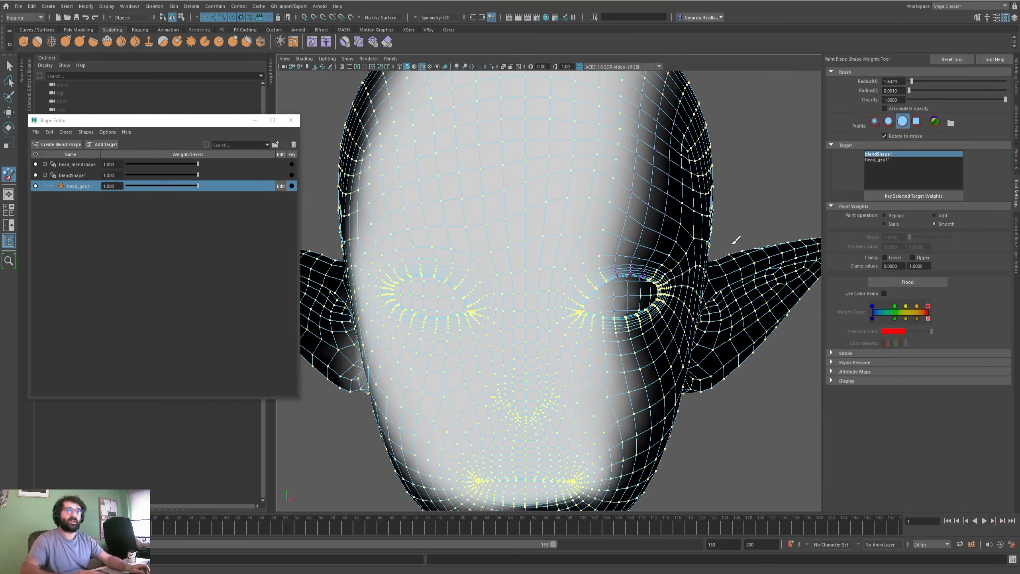
left_click(895, 217)
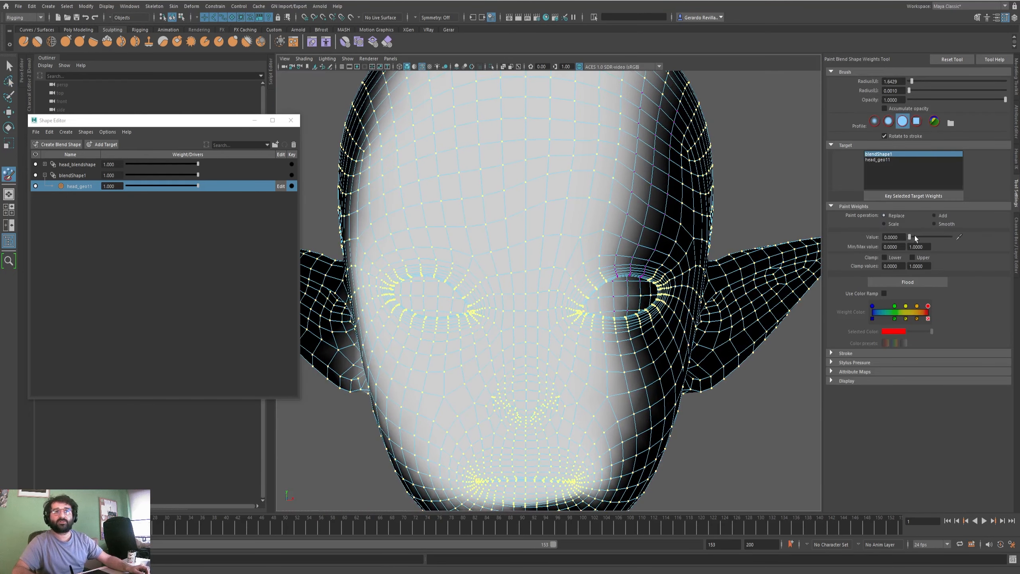
left_click(913, 286)
key("ctrl+shift+i")
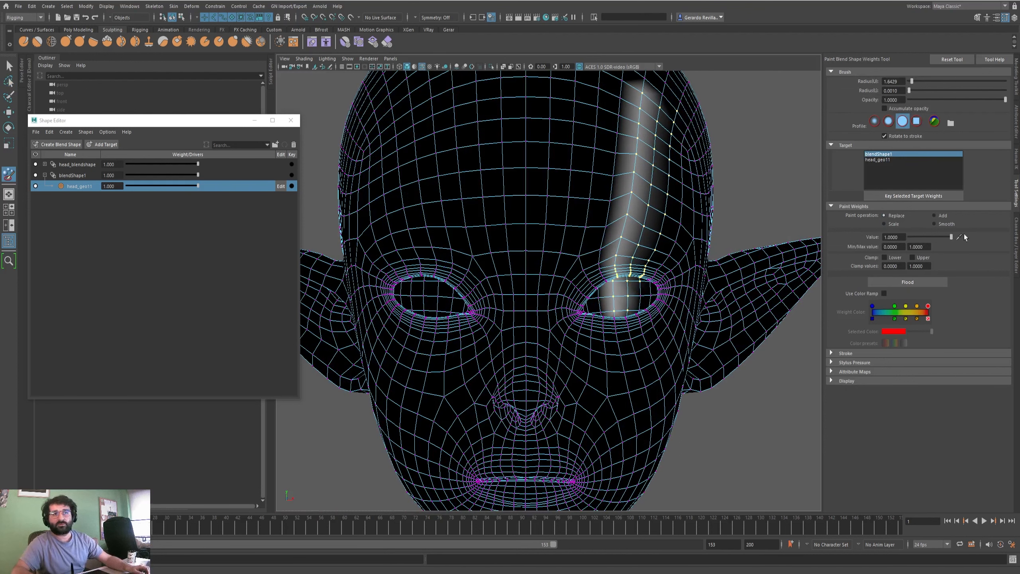
left_click(922, 282)
Step: Return to object selection on the whole head and flood blendShape1's weights with Smooth to soften the middle-brow strip
mouse_move(793, 233)
left_mouse_down("alt")
mouse_move(615, 257)
mouse_move(626, 255)
mouse_move(584, 199)
left_mouse_up("alt")
key("q")
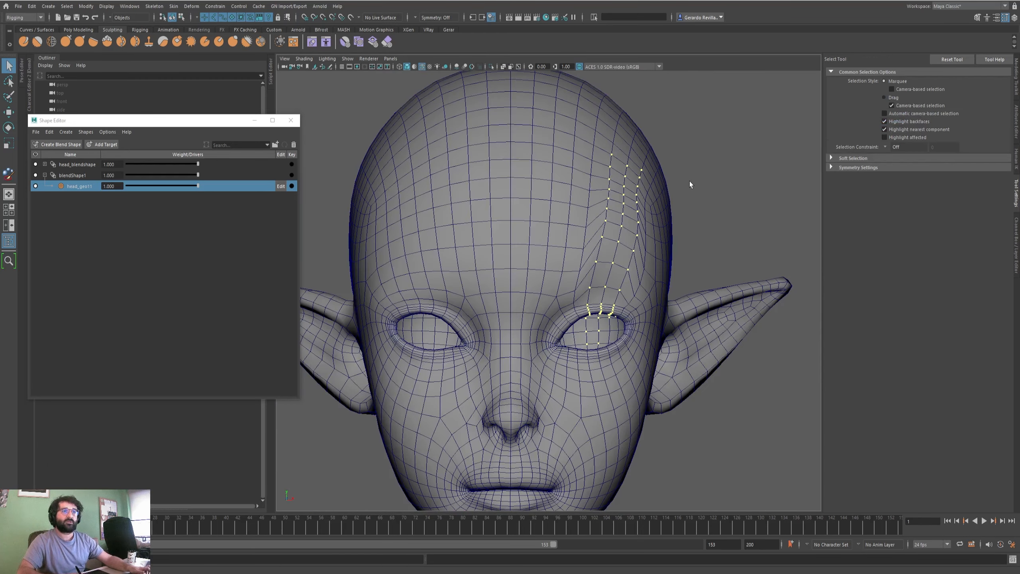
right_click_drag(687, 179, 686, 164)
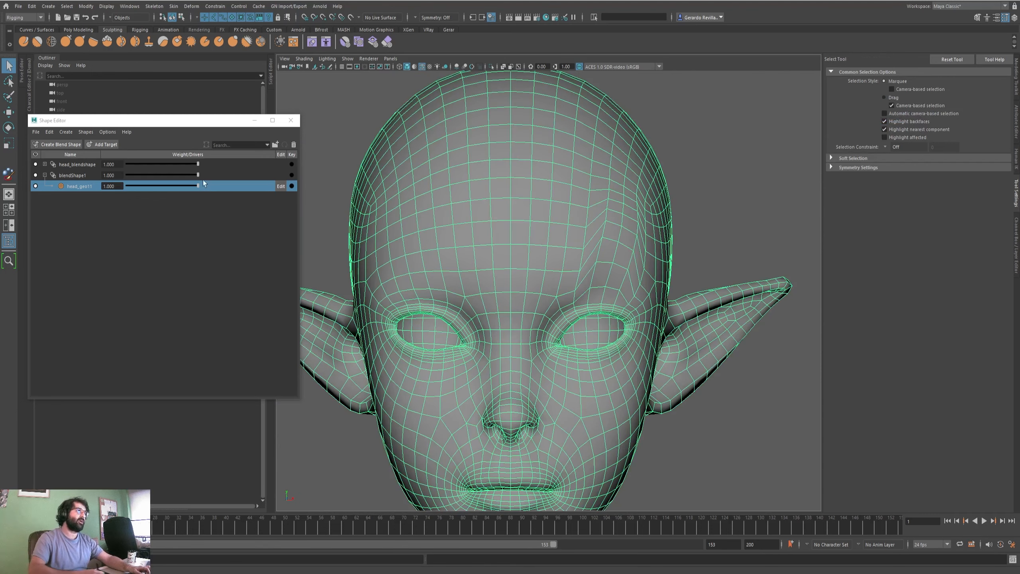
left_click(9, 175)
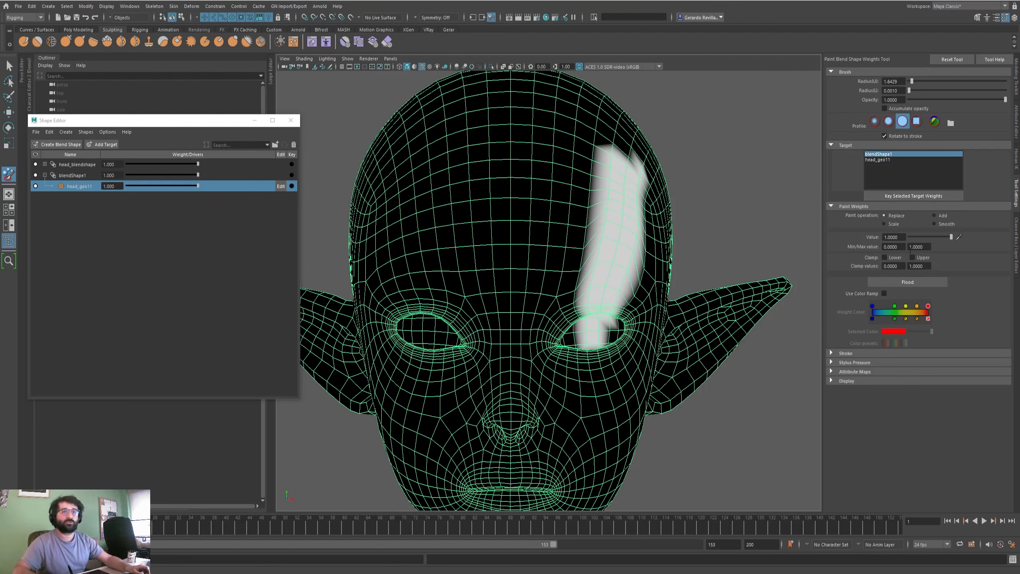
left_click(934, 224)
left_click(932, 282)
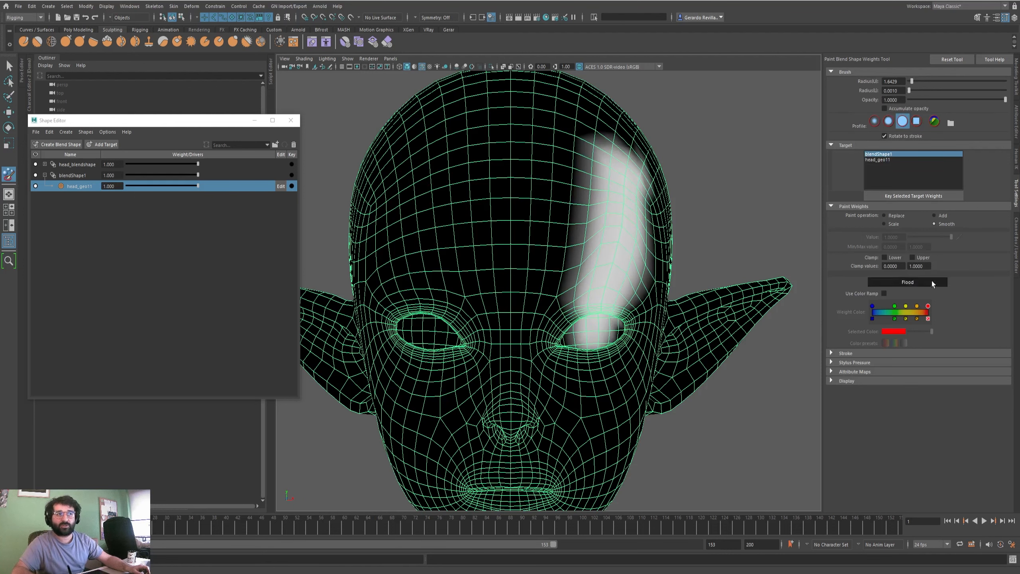
Step: Flood the middle-brow weights with Smooth two more times and return to the Select tool
left_click(932, 281)
left_click(933, 281)
key("q")
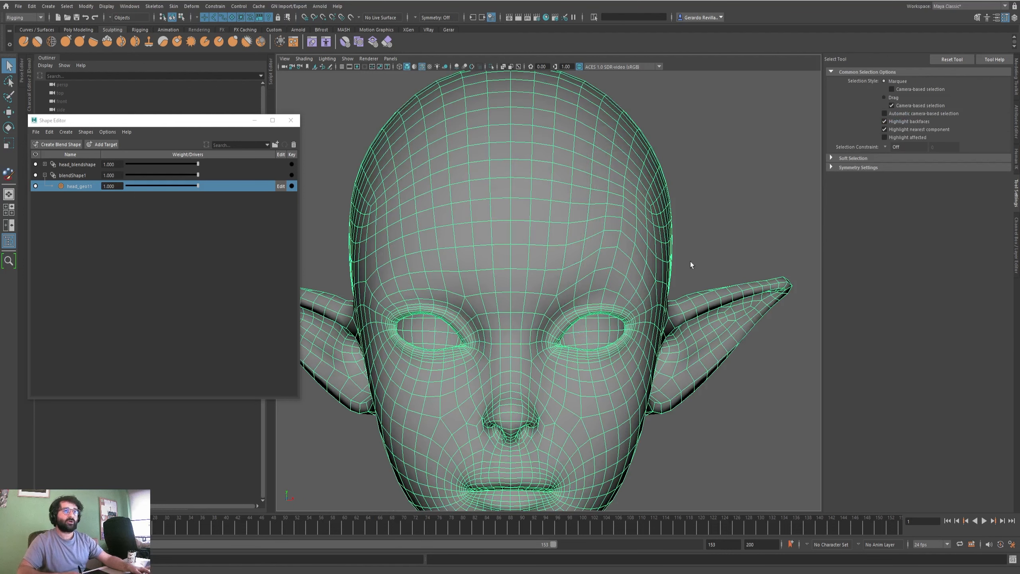
middle_click_drag(666, 227, 562, 227, "alt")
right_click(550, 214)
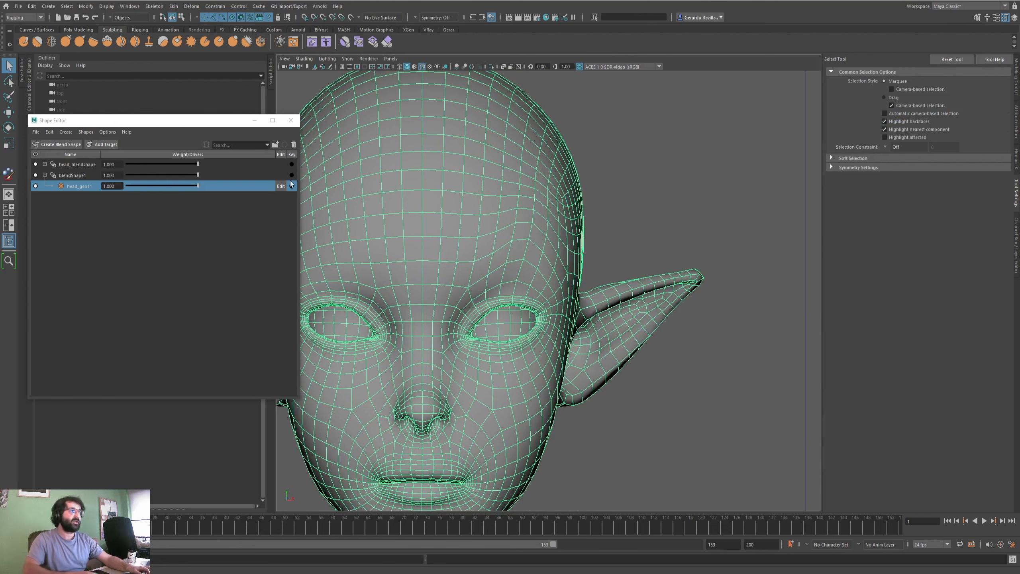
right_click_drag(468, 191, 454, 193)
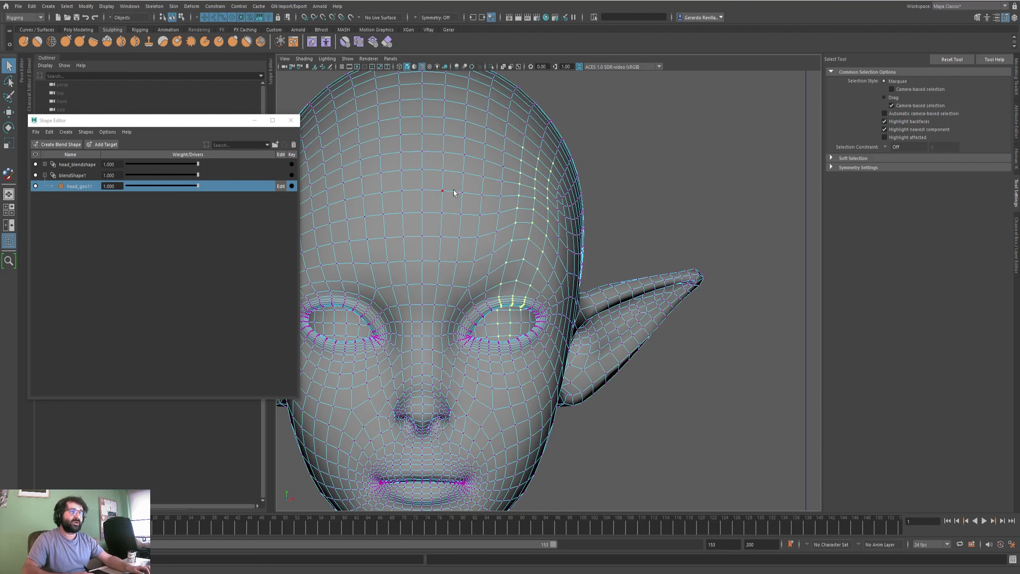
scroll(552, 165, "down", 3)
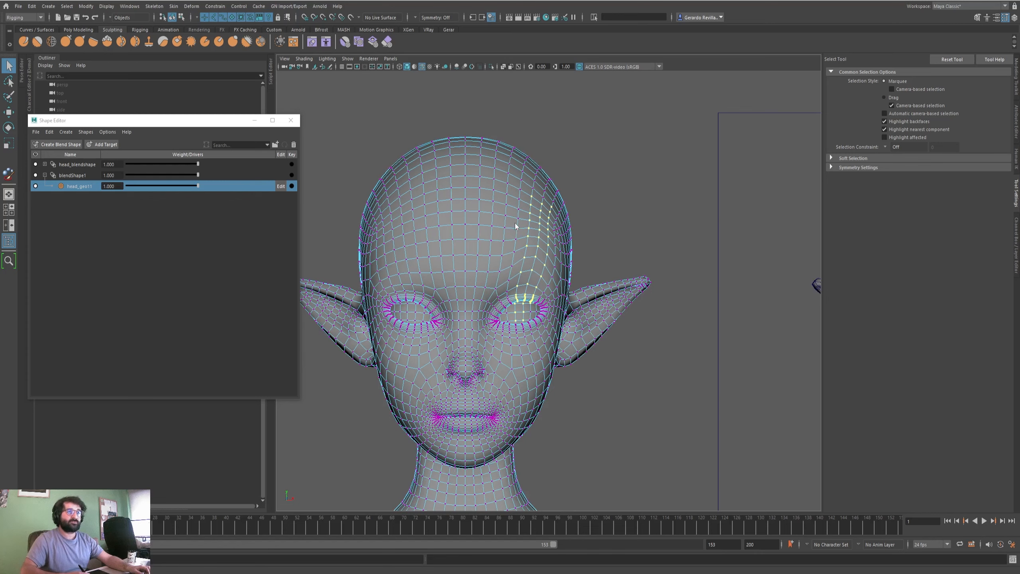
key("F8")
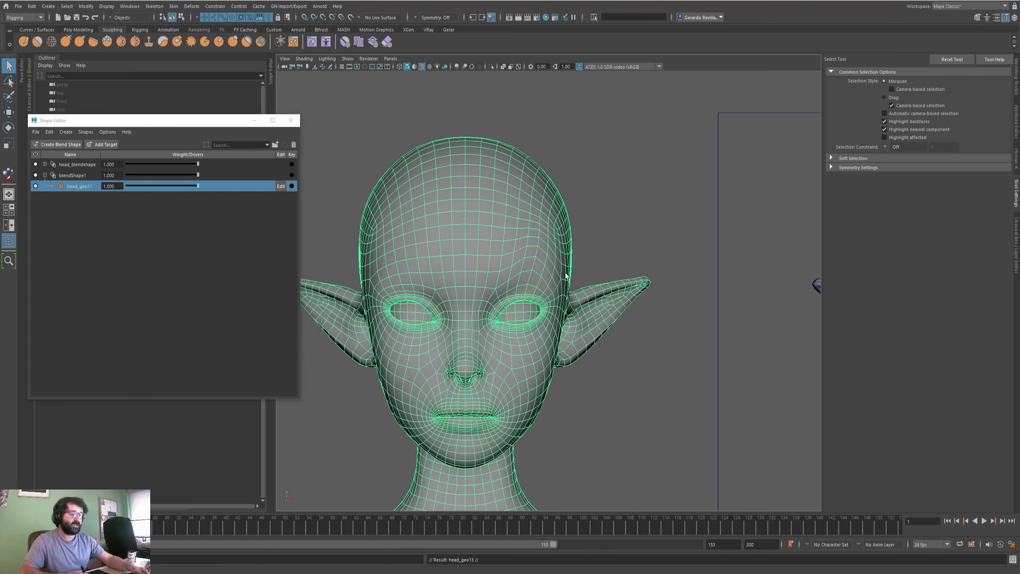
Step: Duplicate the deformed head and move the copy above the brow_L_UP_02 label in the Left Side Splitted section
key("w")
scroll(611, 286, "down", 5)
middle_click_drag(611, 286, 420, 265, "alt")
scroll(406, 225, "down", 2)
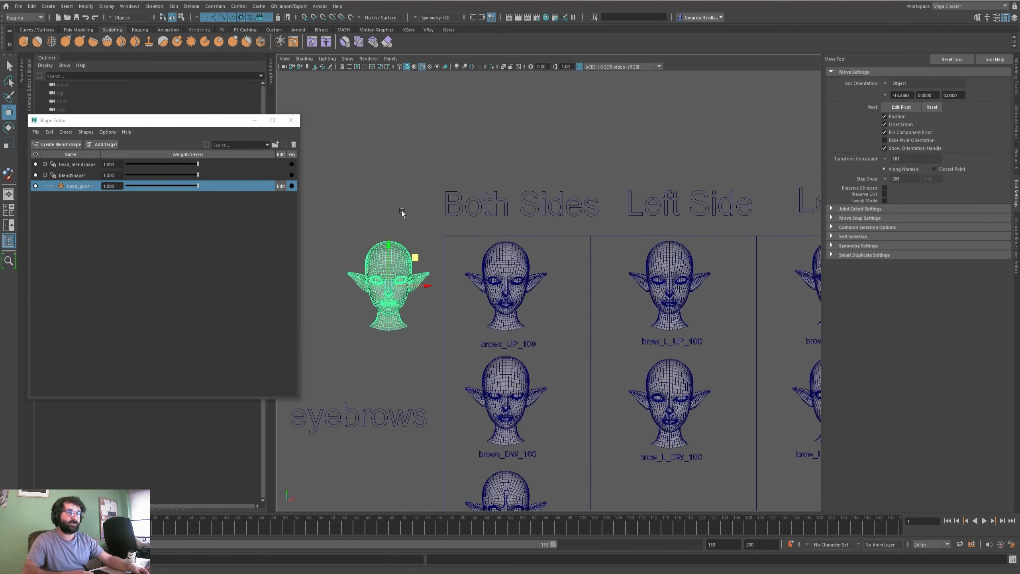
left_click_drag(419, 284, 658, 286)
key("ctrl+z")
left_click_drag(429, 287, 761, 295)
middle_click_drag(694, 323, 391, 336, "alt")
left_click_drag(461, 299, 652, 289)
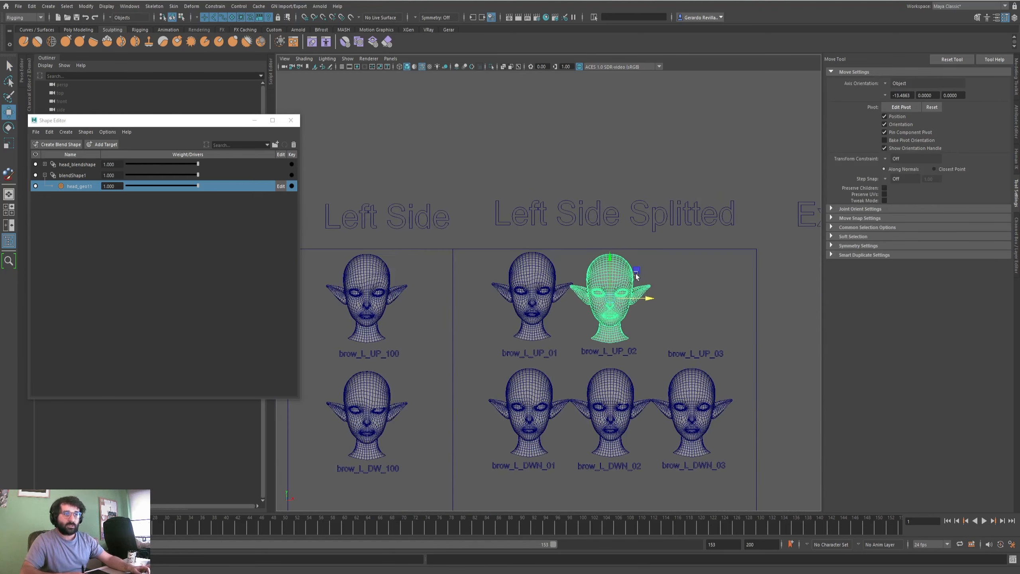
Step: Go back to the neutral head, select it and switch it to vertex selection
scroll(663, 420, "up", 5)
middle_click_drag(485, 352, 748, 346, "alt")
middle_click_drag(579, 341, 763, 289, "alt")
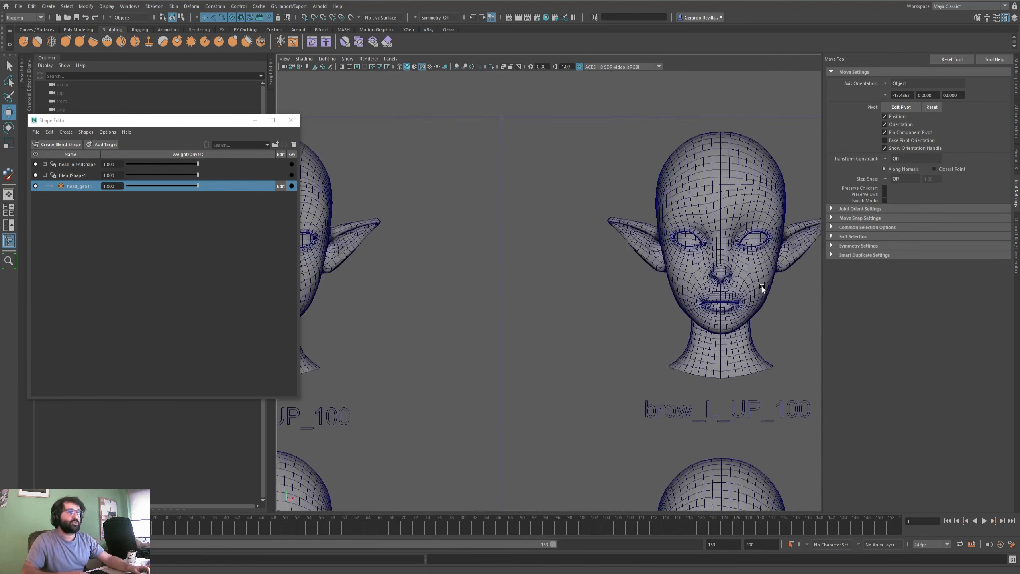
middle_click_drag(470, 322, 777, 307, "alt")
middle_click_drag(476, 339, 770, 403, "alt")
scroll(544, 378, "up", 5)
left_click(583, 240)
right_click_drag(581, 237, 623, 218)
middle_click_drag(623, 218, 457, 256, "alt")
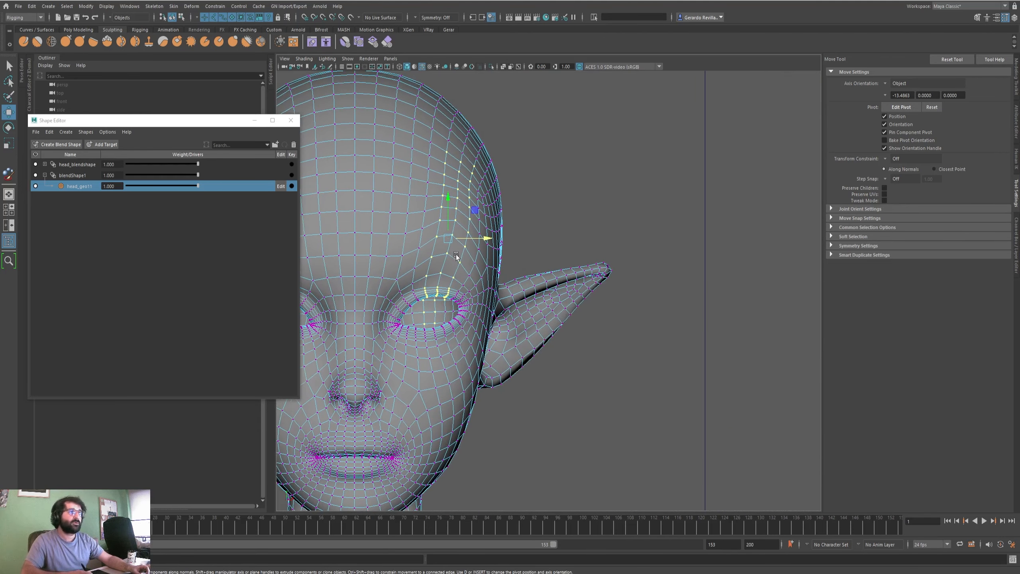
Step: Lasso-select the outer-brow vertices beyond the middle strip, including the left temple, outer eye corner and ear
left_click(8, 80)
scroll(456, 183, "up", 2)
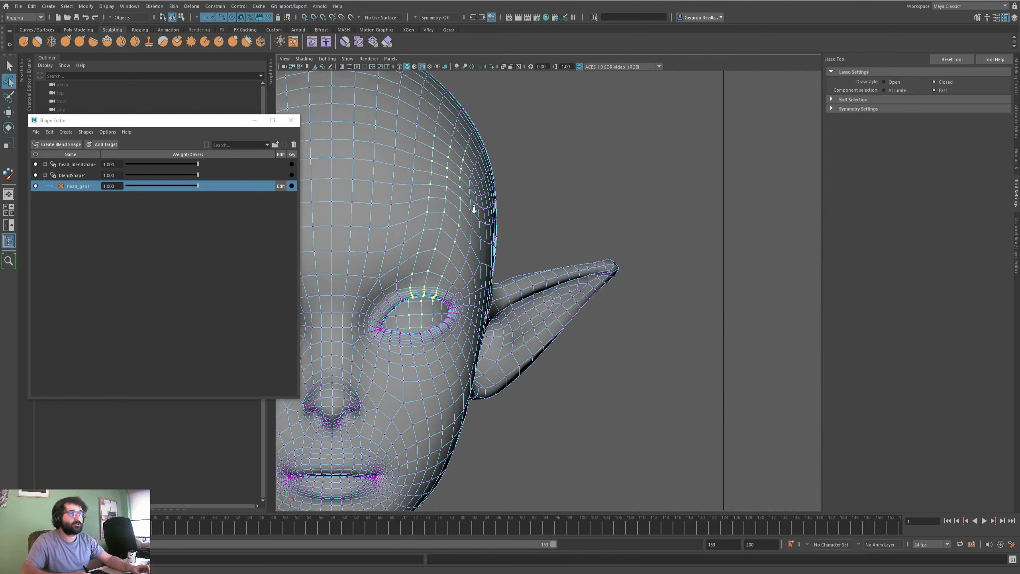
mouse_move(461, 181)
left_mouse_down()
mouse_move(433, 296)
mouse_move(431, 374)
mouse_move(702, 292)
mouse_move(567, 99)
mouse_move(492, 102)
left_mouse_up()
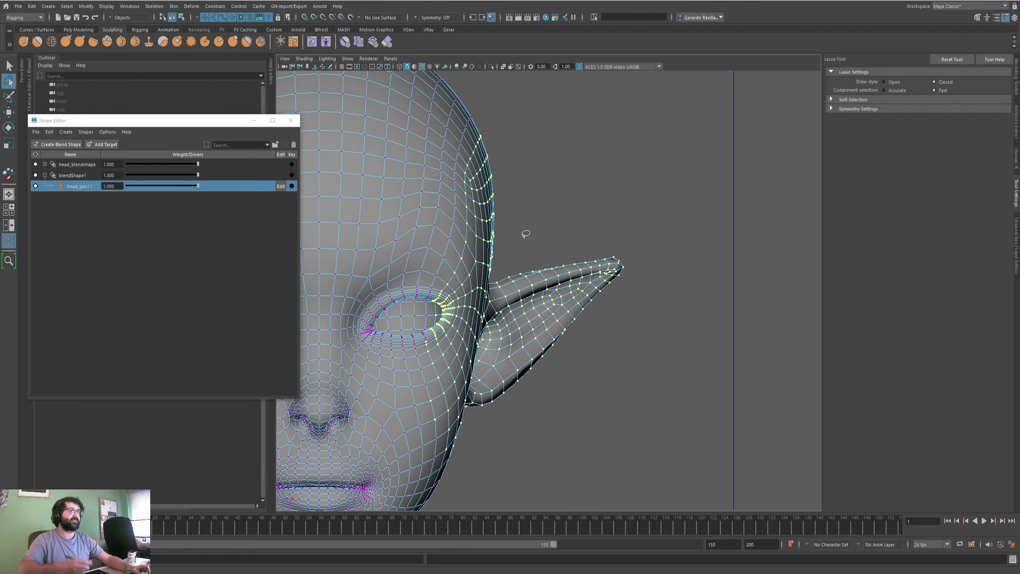
middle_click_drag(509, 341, 596, 346, "alt")
right_click_drag(596, 347, 554, 347, "alt")
Step: Flood blendShape1's weights with Replace at 0 outside the outer-brow region and at 1 on the region itself
left_click(10, 177)
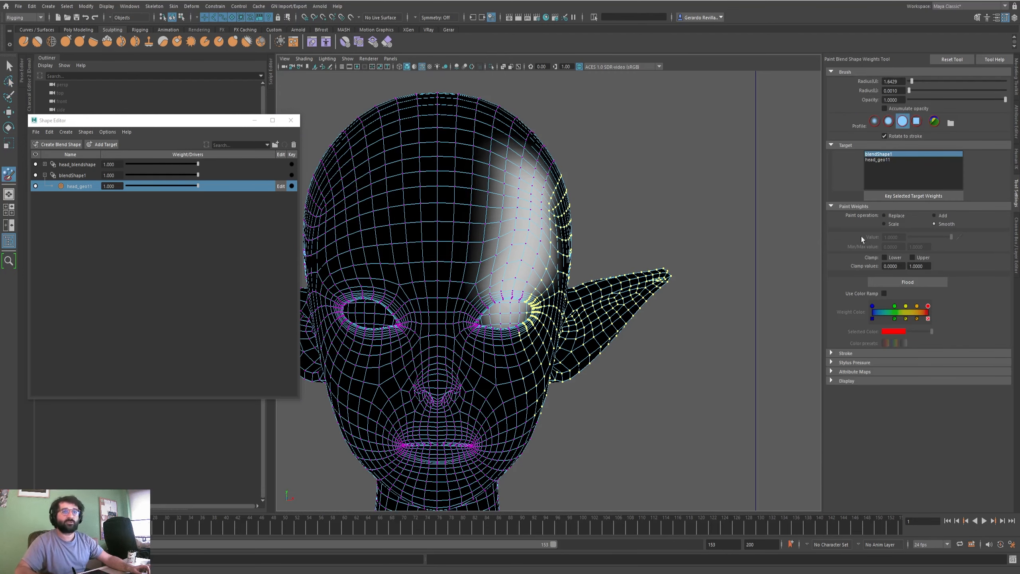
key("ctrl+shift+i")
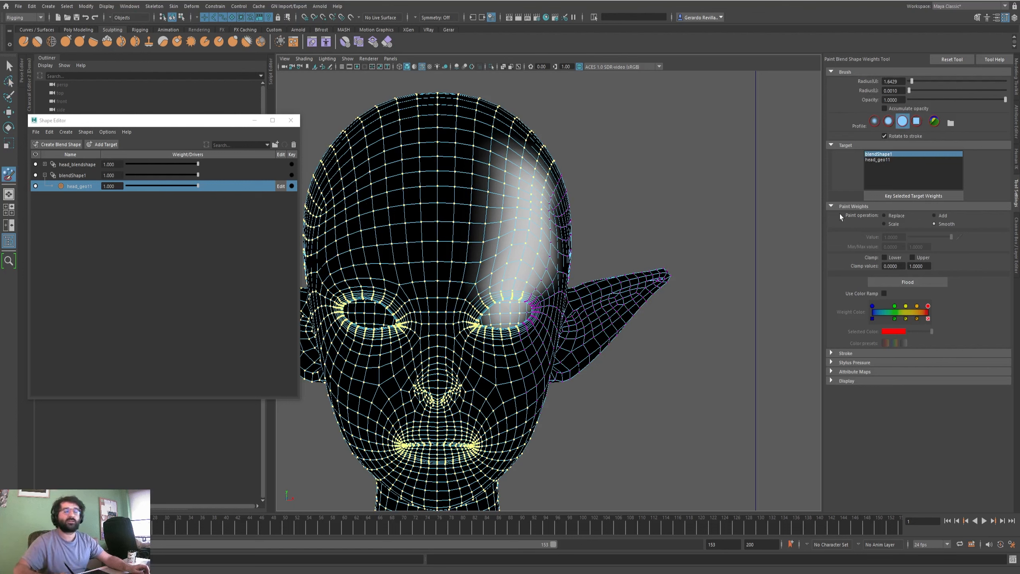
left_click(896, 216)
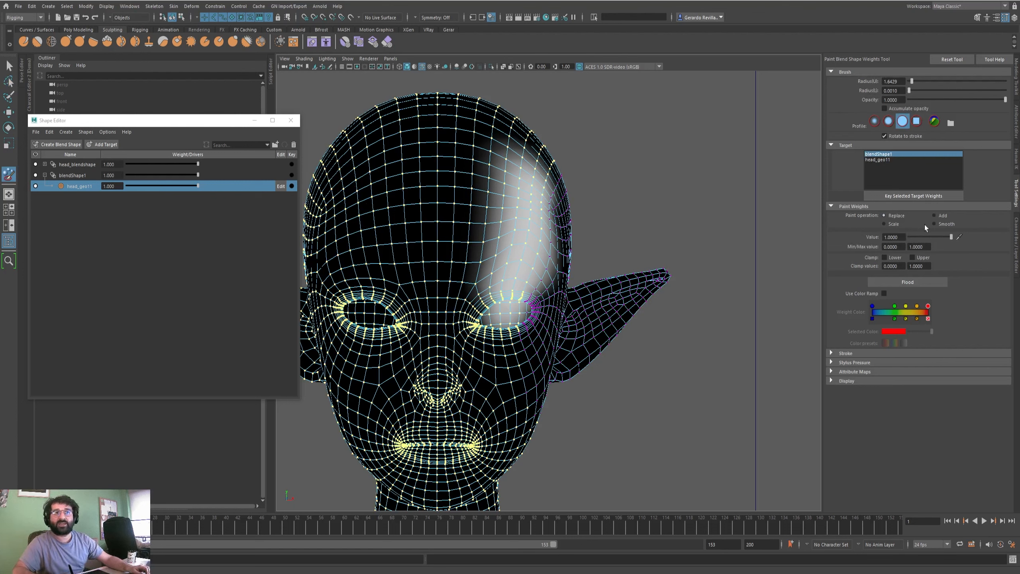
left_click(904, 281)
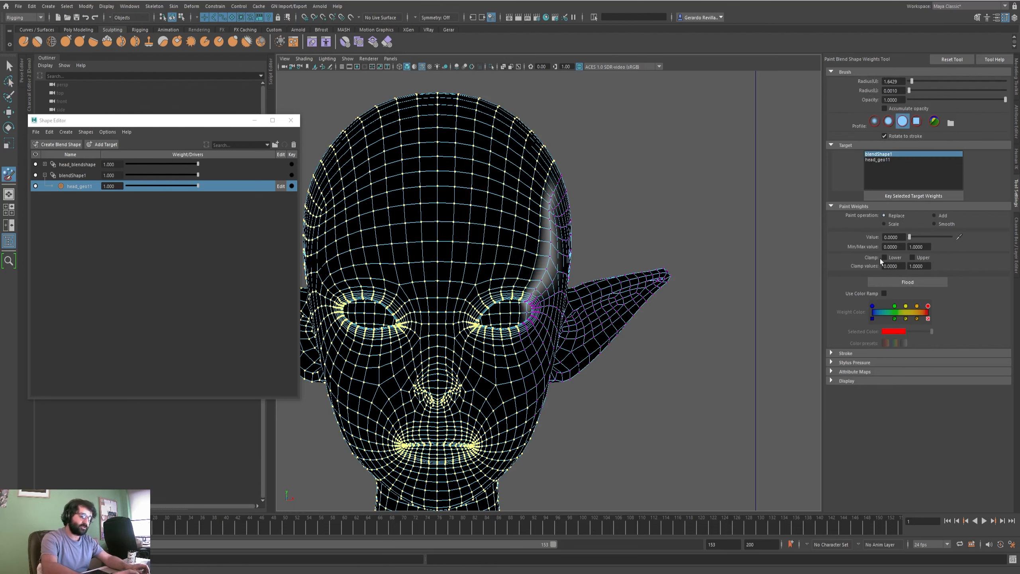
left_click_drag(911, 240, 965, 242)
left_click(928, 281)
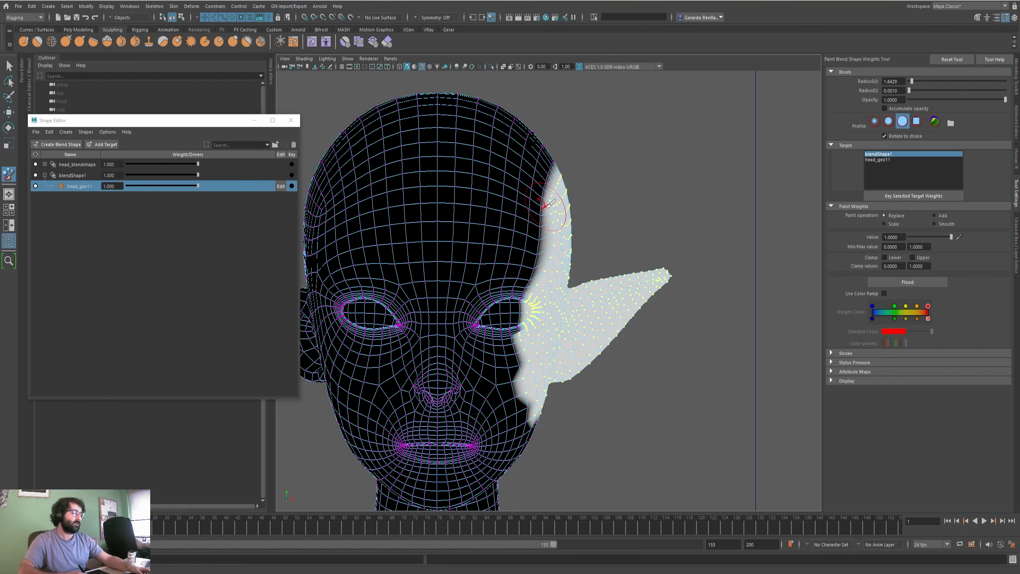
key("q")
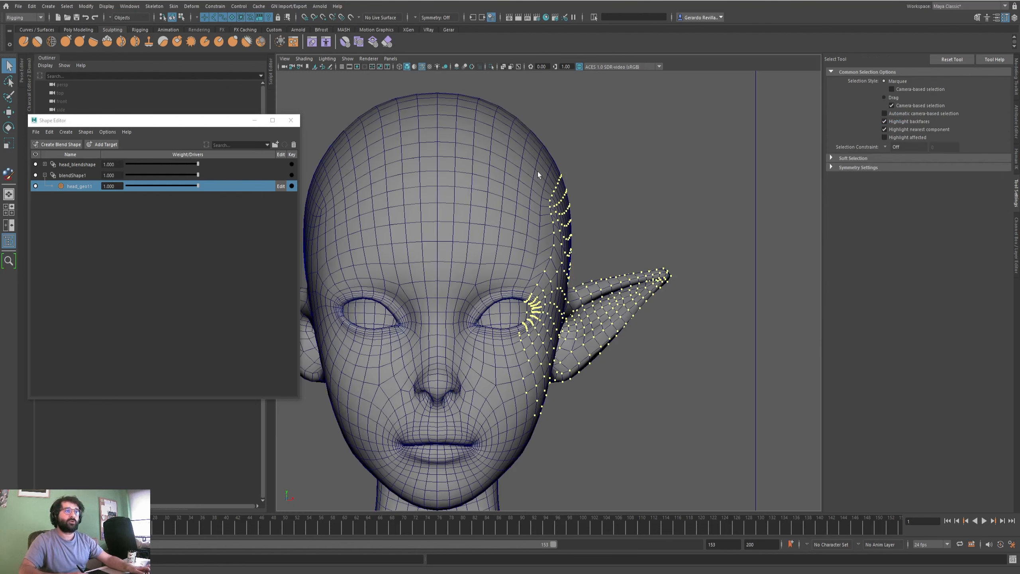
Step: Return to object selection on the whole head and flood blendShape1's weights with Smooth three times to soften the outer-brow region
left_click(537, 173)
right_click(533, 171)
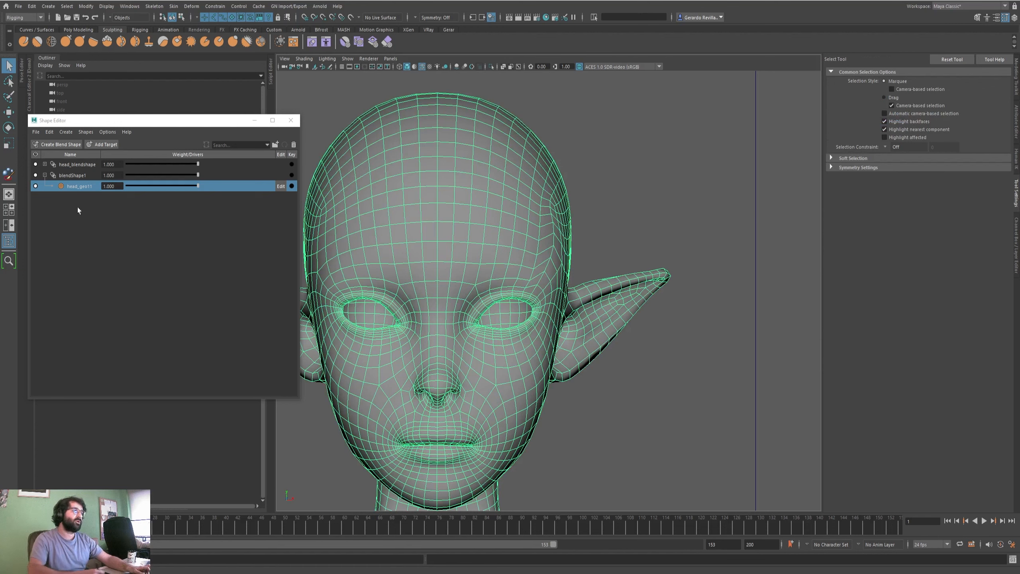
left_click(9, 175)
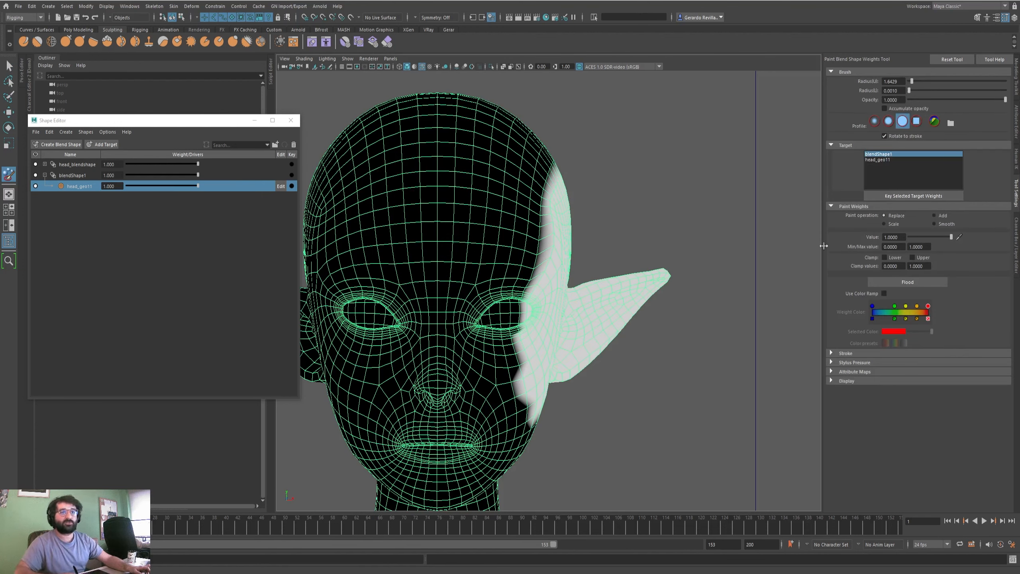
left_click(937, 224)
left_click(919, 283)
left_click(920, 282)
left_click(922, 282)
key("q")
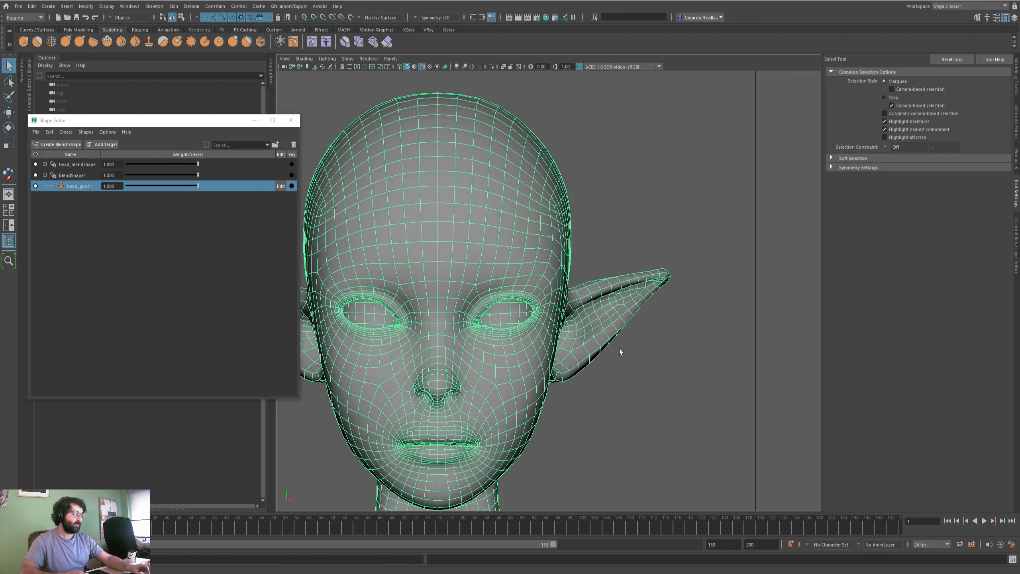
Step: Duplicate the outer-brow head and move the copy above the brow_L_UP_03 label in the Left Side Splitted section
scroll(619, 348, "down", 3)
key("w")
scroll(563, 281, "down", 4)
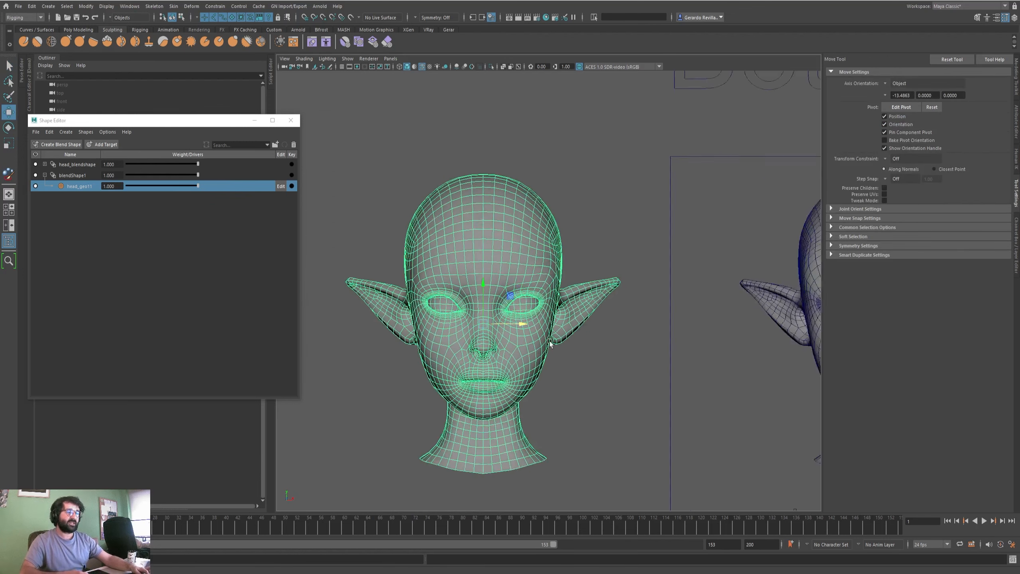
scroll(591, 286, "down", 5)
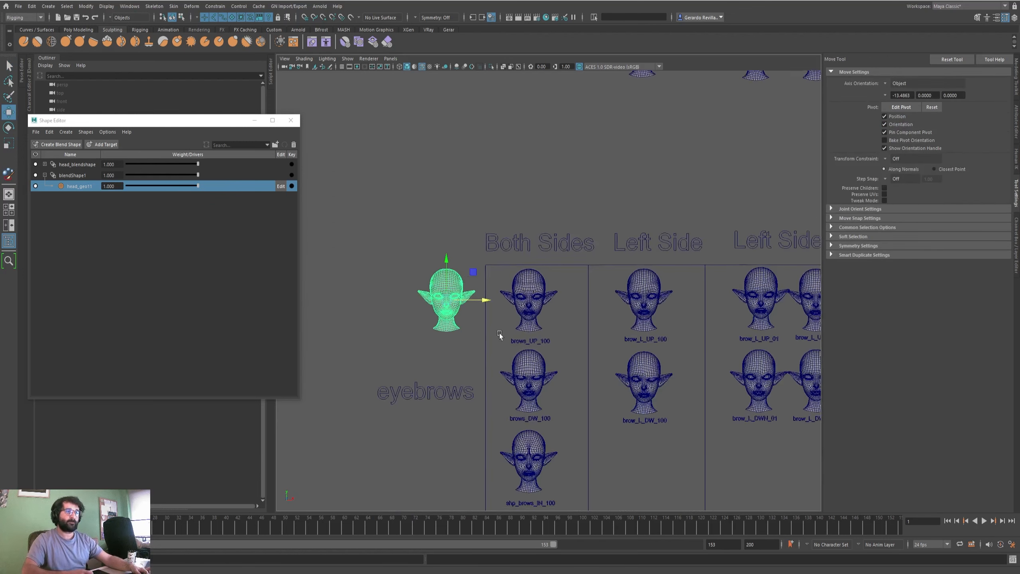
left_click_drag(414, 310, 835, 297)
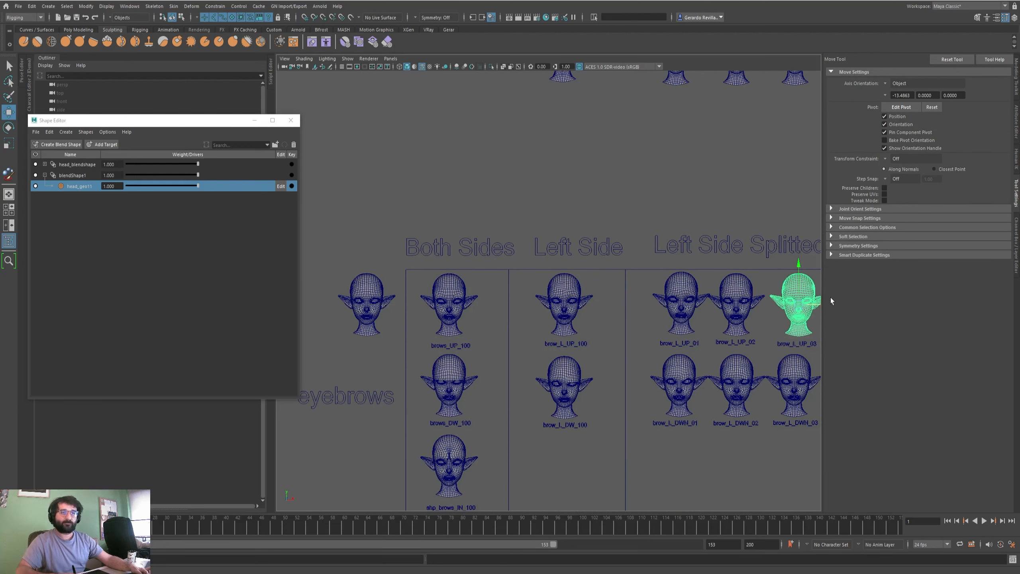
Step: Delete blendShape1 from the Shape Editor
middle_click_drag(518, 323, 613, 328, "alt")
left_click(92, 179)
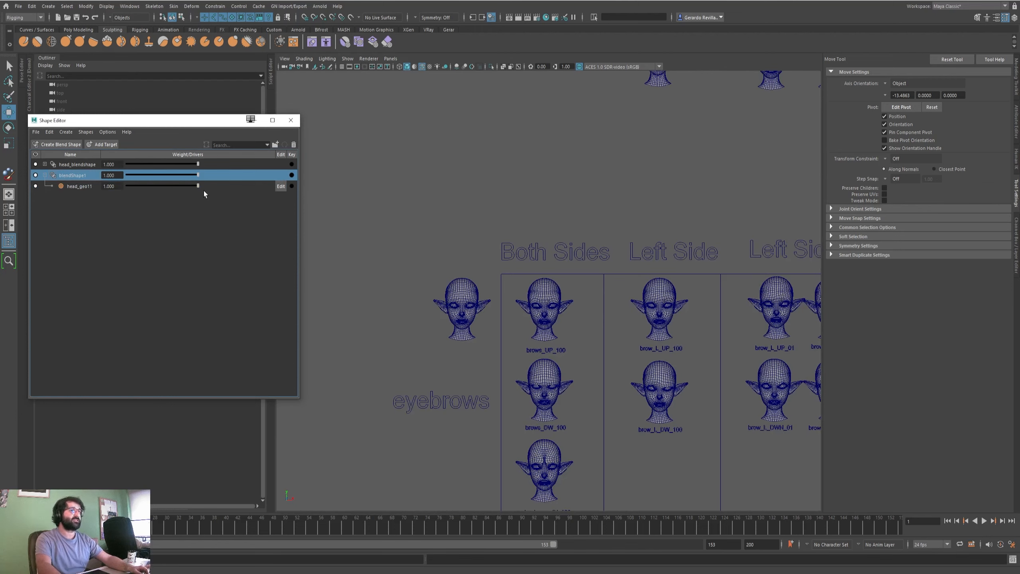
key("Delete")
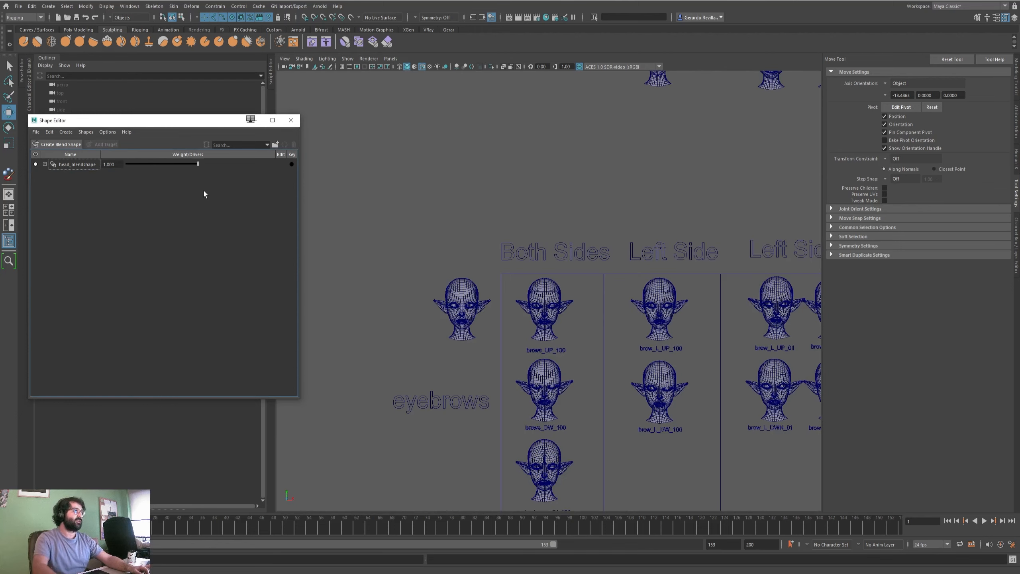
Step: Create a blend shape on the neutral head with the brow_L_UP_100, brow_L_UP_01, brow_L_UP_02 and brow_L_UP_03 heads as targets
middle_click_drag(650, 352, 494, 302, "alt")
right_click_drag(493, 300, 567, 314, "alt")
middle_click_drag(567, 314, 461, 314, "alt")
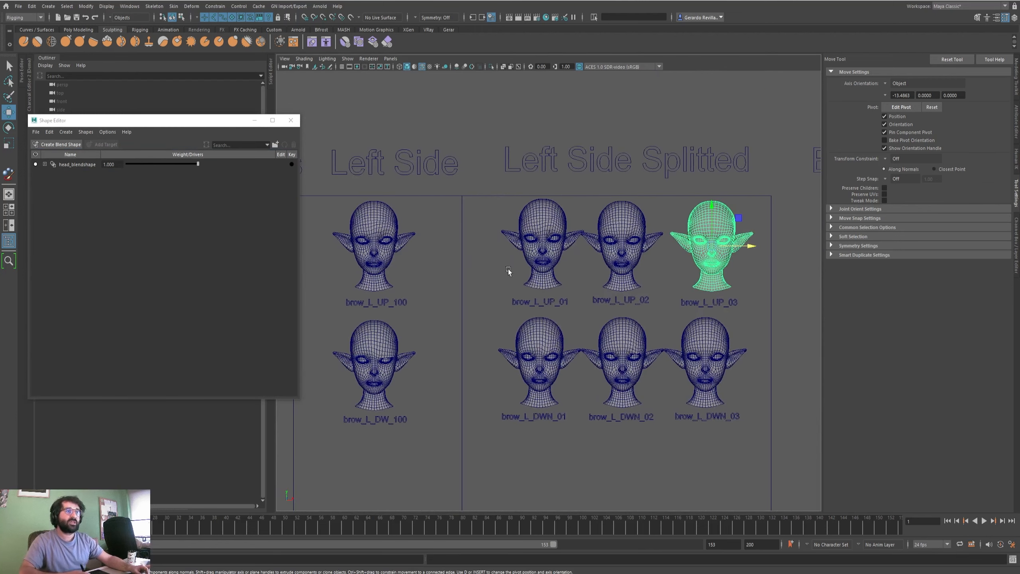
middle_click_drag(508, 270, 602, 269, "alt")
left_click(466, 222)
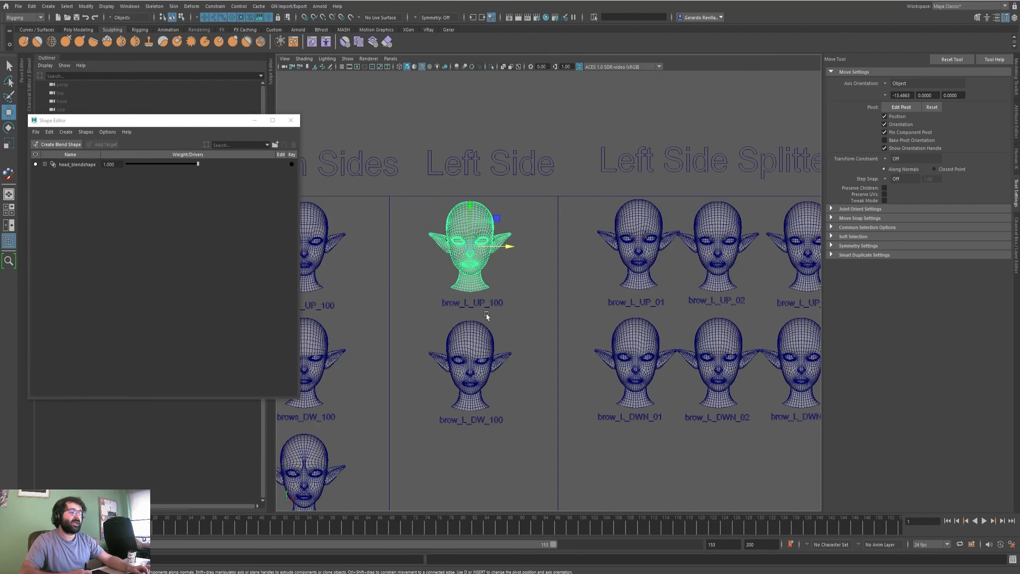
left_click(644, 221, "shift")
left_click(711, 216, "shift")
left_click(797, 224, "shift")
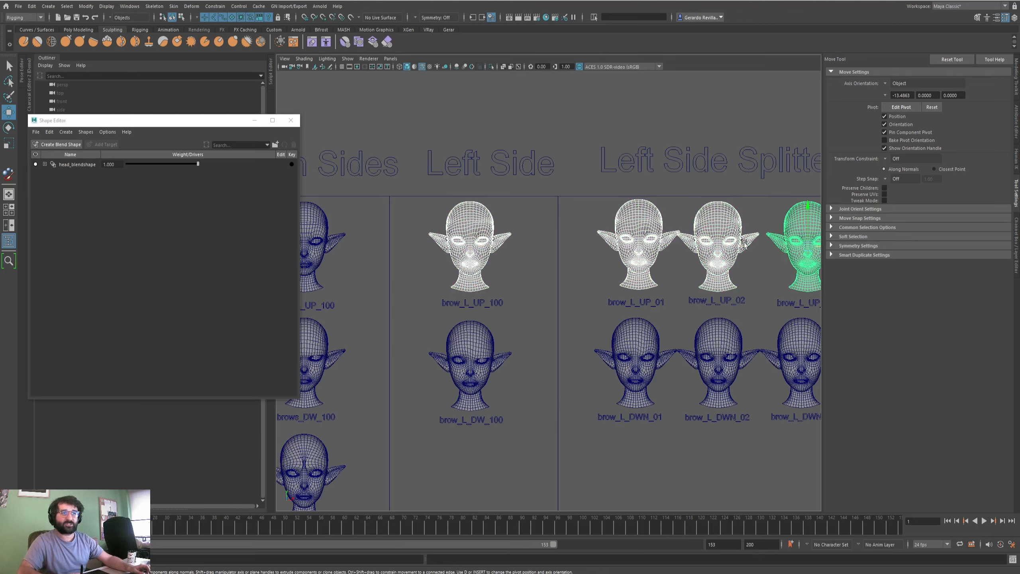
middle_click_drag(451, 272, 787, 302, "alt")
scroll(530, 268, "up", 3)
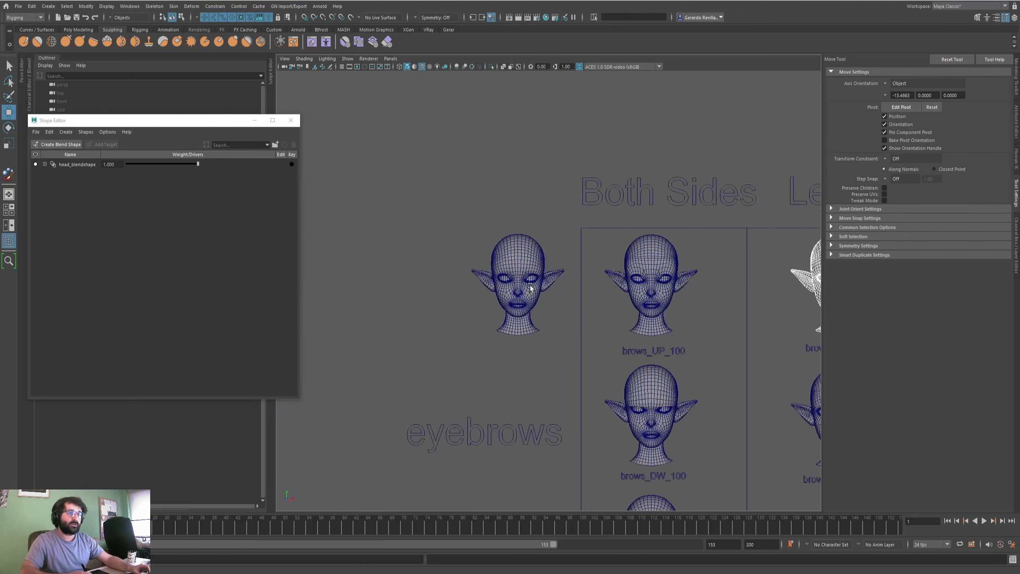
left_click(517, 259)
left_click(58, 145)
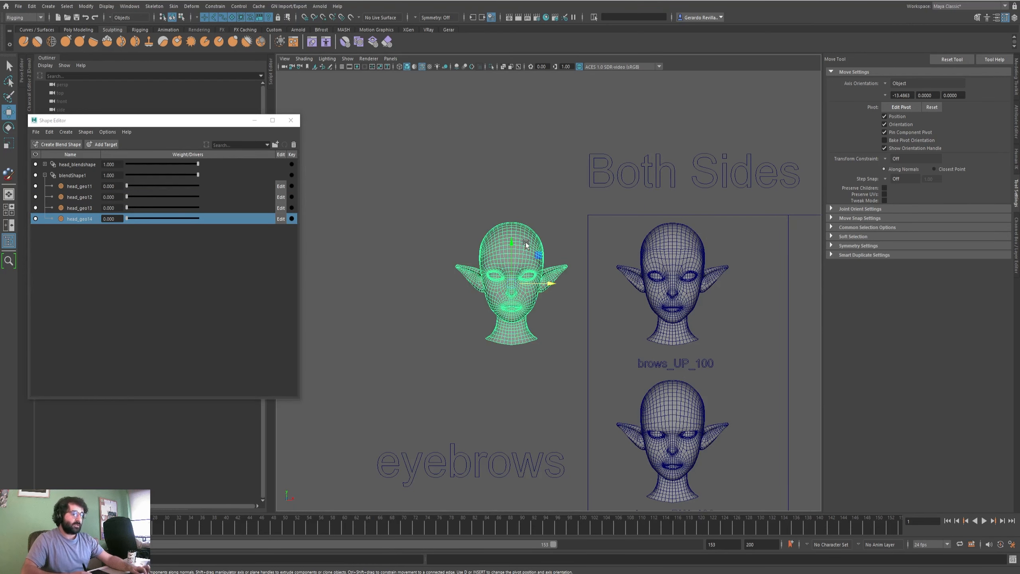
Step: Set the weights of the three split brow targets head_geo12, head_geo13 and head_geo14 to 1
key("f")
middle_click_drag(468, 360, 422, 329, "alt")
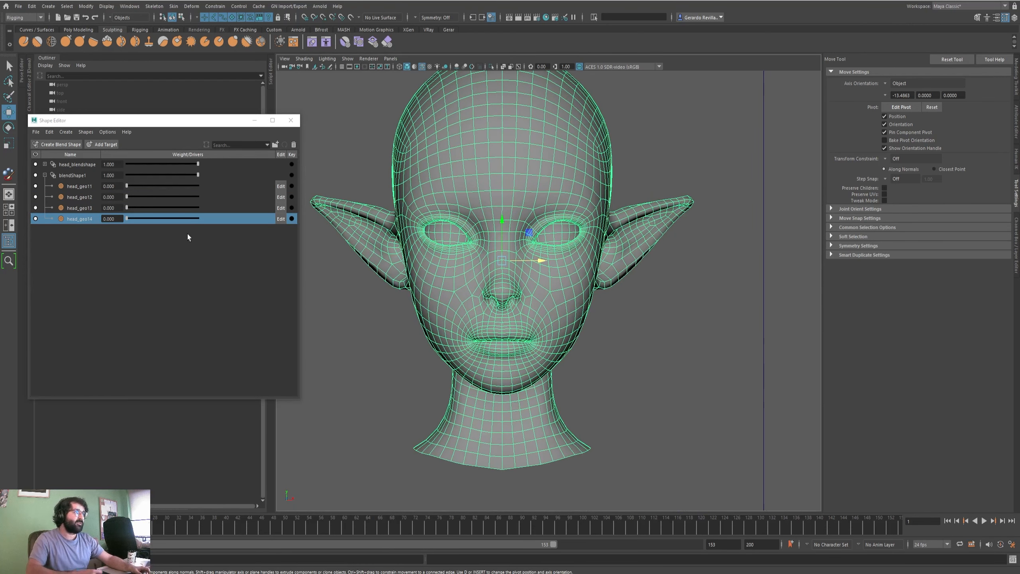
left_click(87, 188)
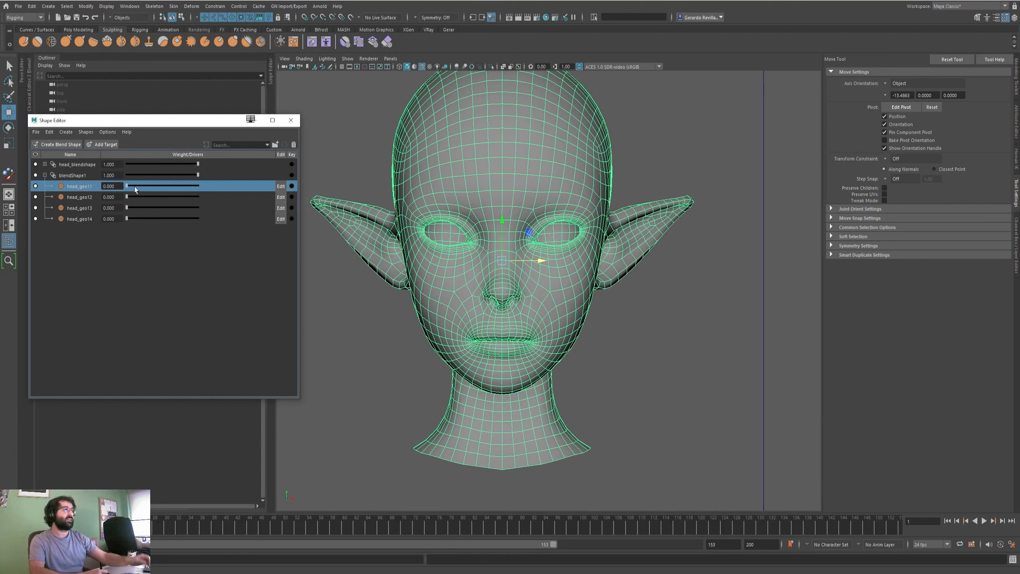
left_click(74, 197)
left_click(76, 219, "shift")
left_click_drag(129, 197, 223, 201)
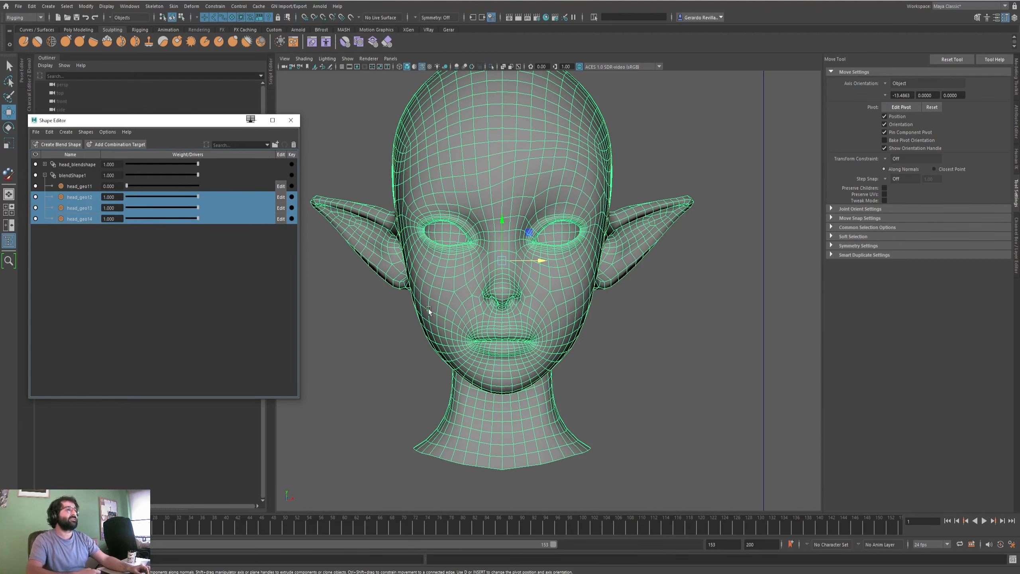
Step: Set the weight of the full brow-up target head_geo11 to -1 to subtract it from the three split shapes
scroll(502, 373, "up", 5)
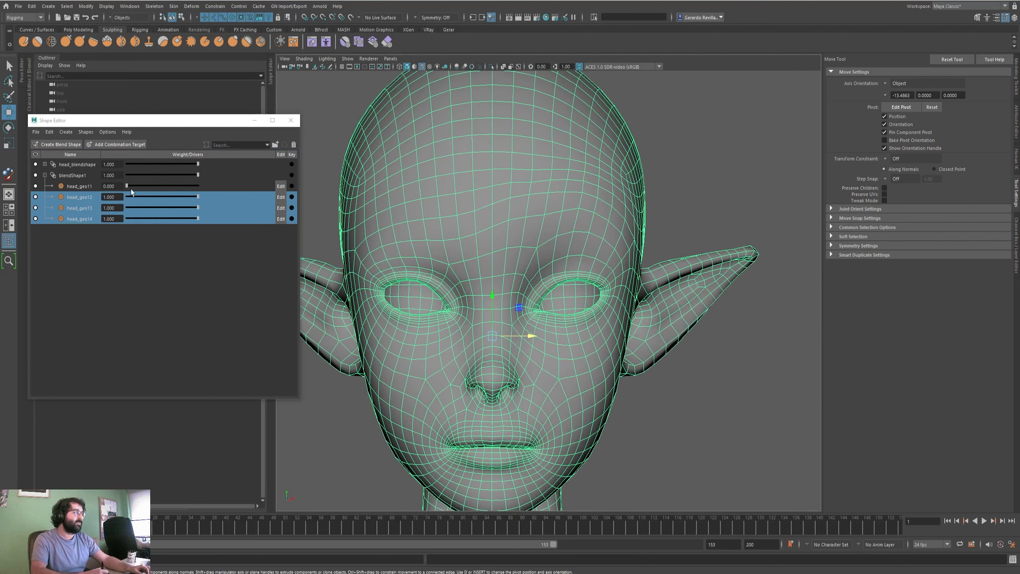
left_click(109, 186)
type("-1")
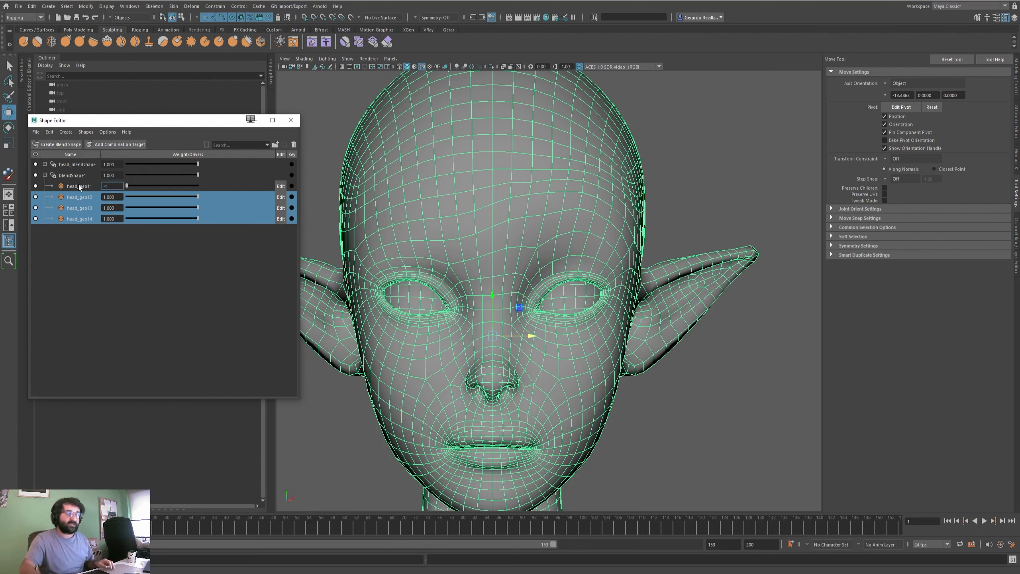
key("Return")
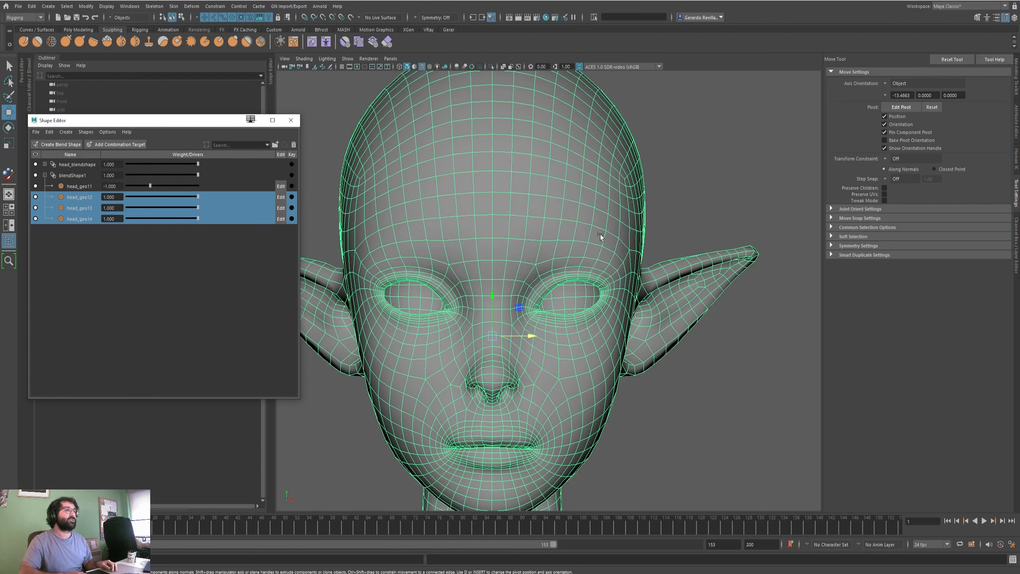
Step: Toggle the visibility of blendShape1 off and on repeatedly to compare the combined brow result with the neutral head
left_click(36, 175)
left_click(35, 176)
left_click(36, 175)
left_click(36, 175)
left_click(36, 175)
left_click(35, 175)
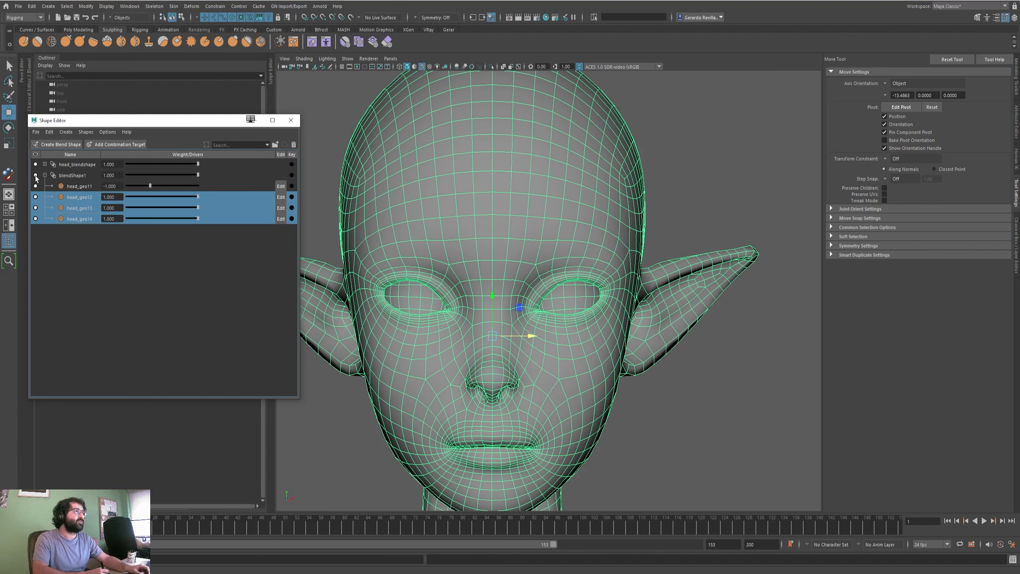
left_click(36, 176)
left_click(36, 175)
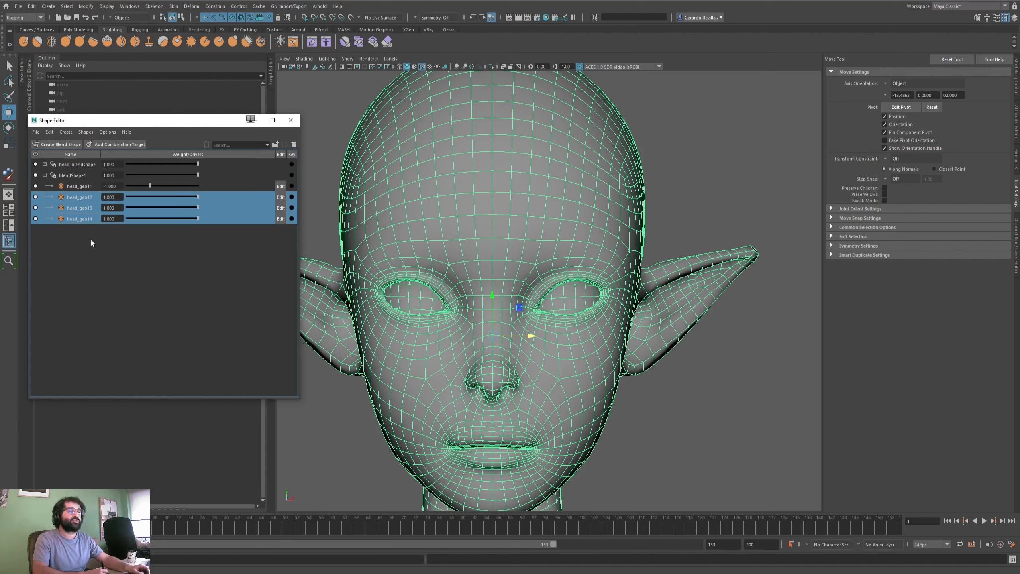
left_click(35, 175)
left_click(35, 176)
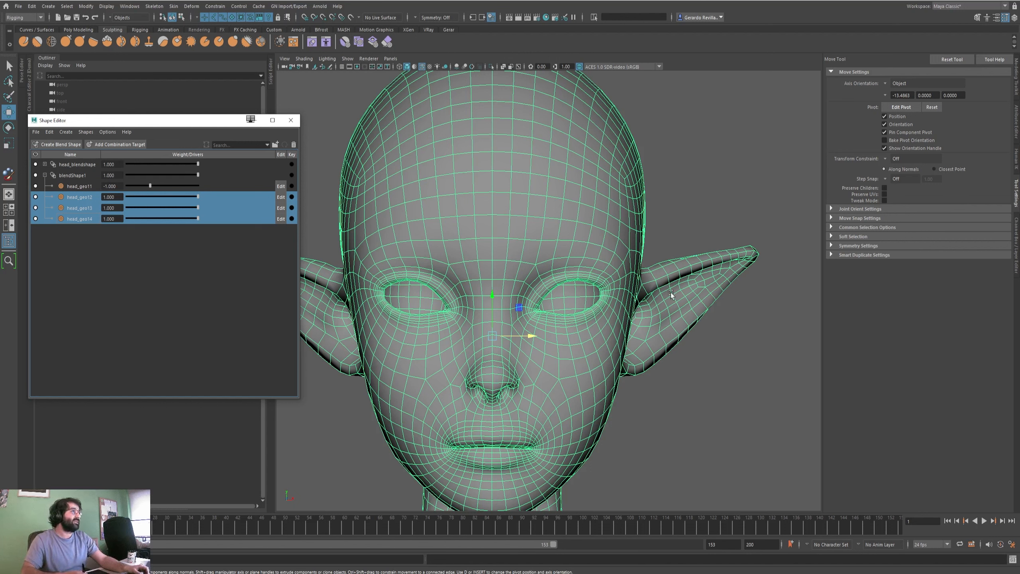
left_click(35, 175)
left_click(35, 176)
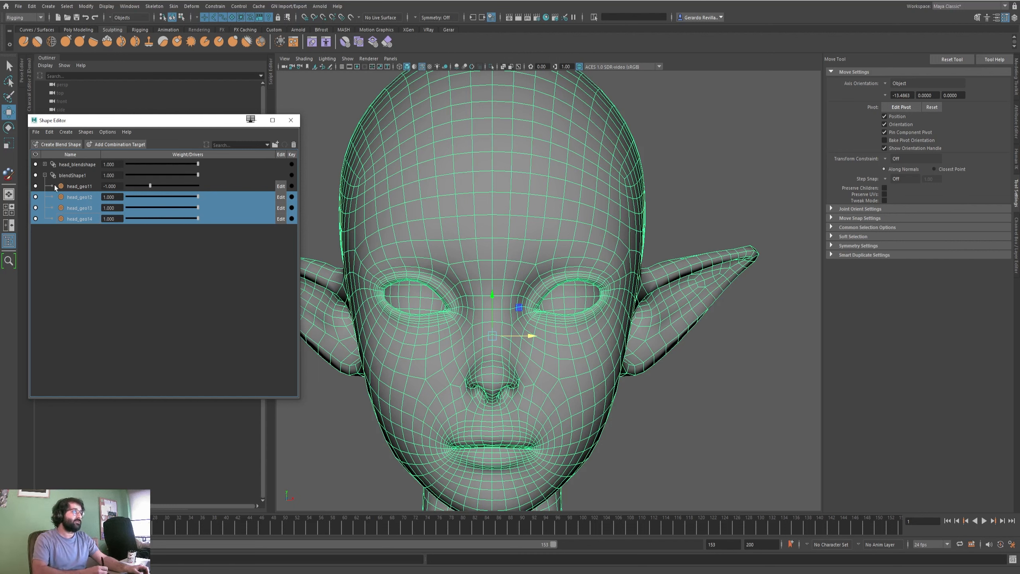
left_click(36, 176)
left_click(36, 175)
left_click(36, 175)
left_click(35, 175)
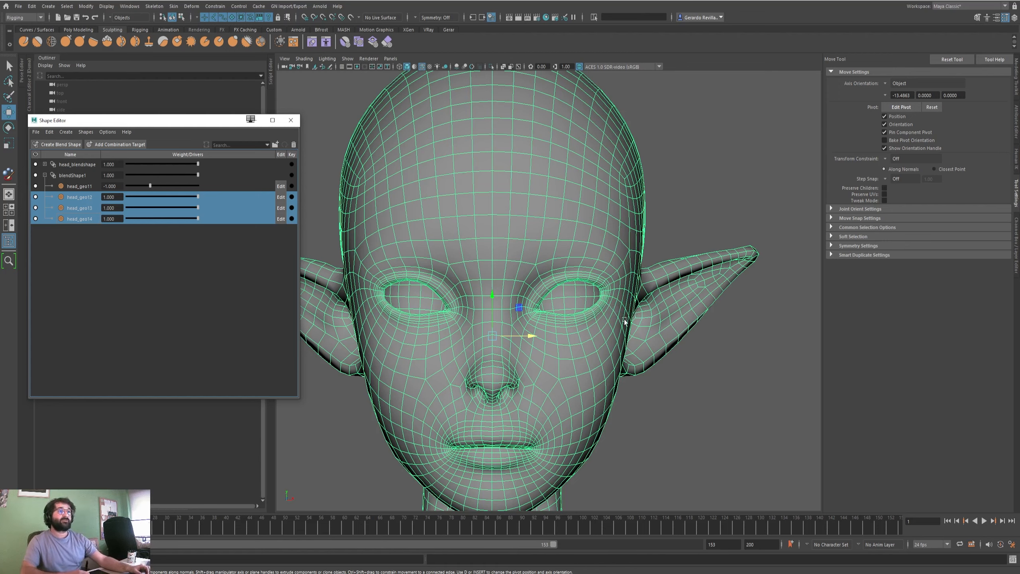
left_click_drag(625, 288, 598, 245, "alt")
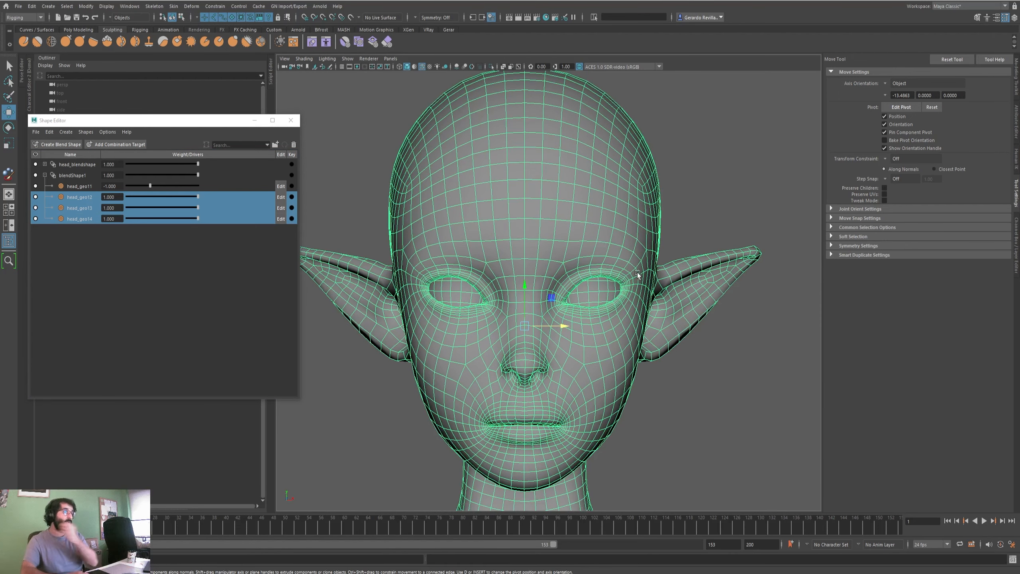